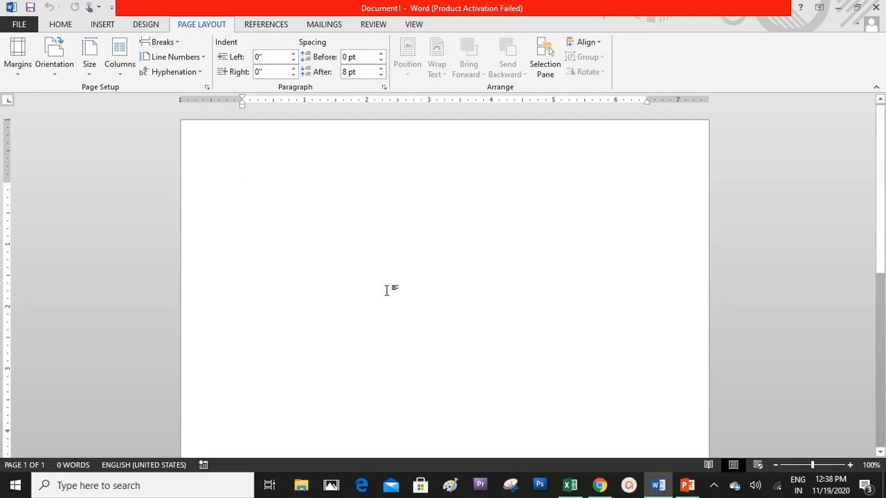
Apply the Narrow margins preset to the page and return the margins to the Normal preset
click(22, 71)
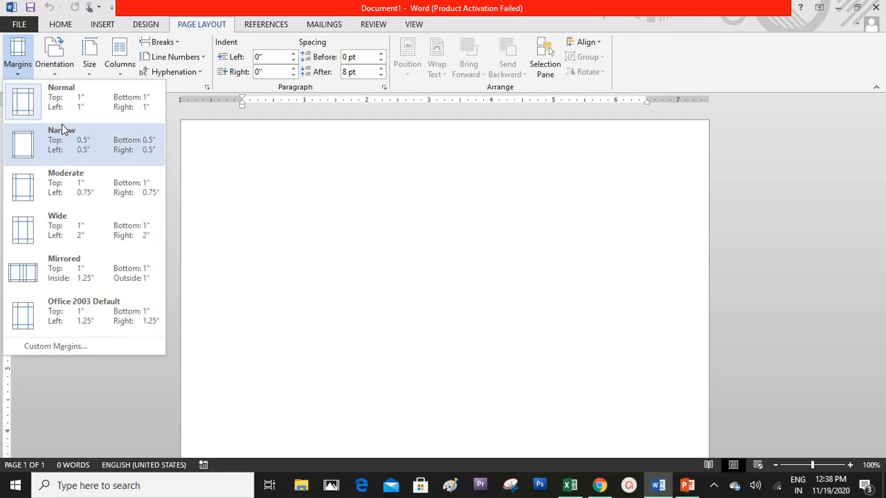
click(235, 200)
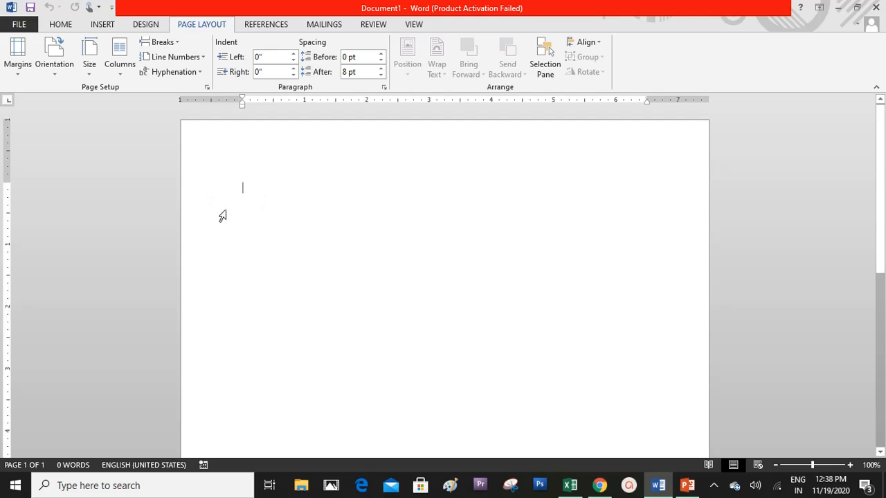
click(28, 75)
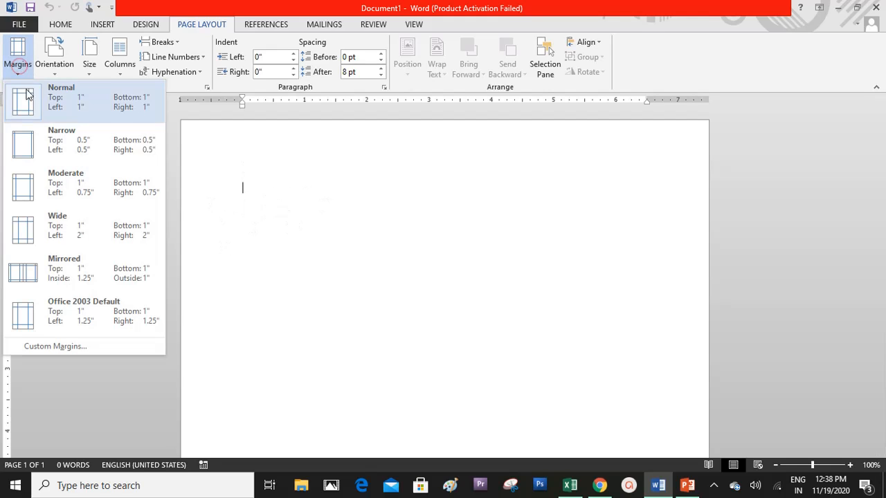
click(42, 137)
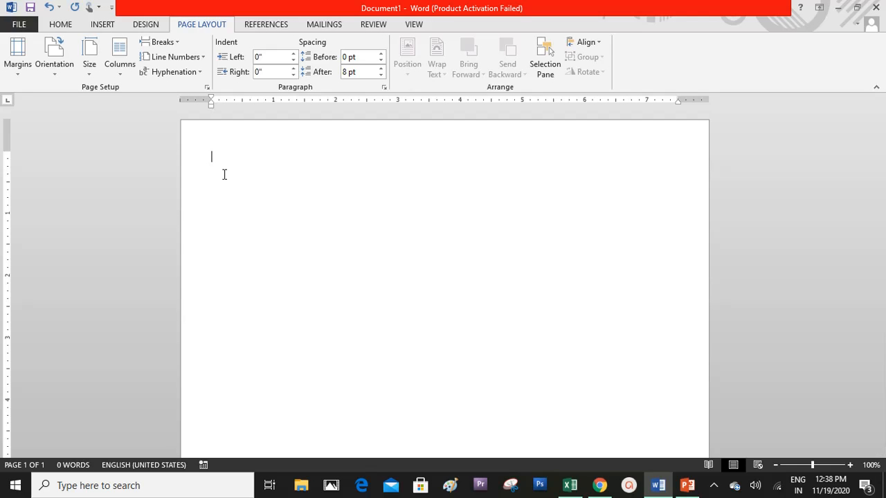
click(18, 53)
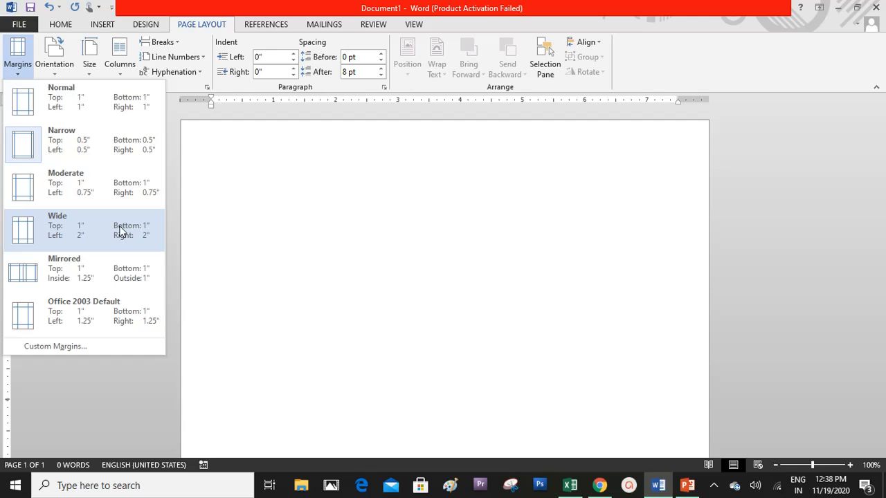
click(55, 103)
Keep the page in Portrait orientation and review the available paper sizes and column layouts
click(60, 71)
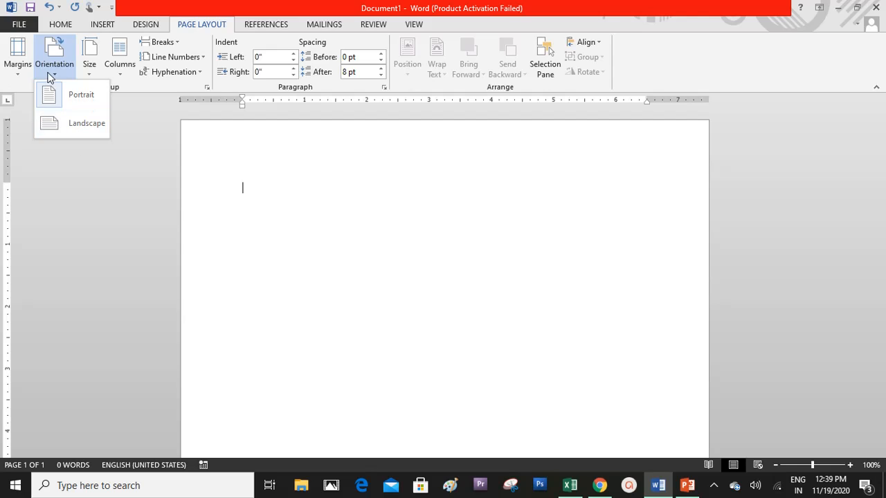
click(48, 96)
click(88, 57)
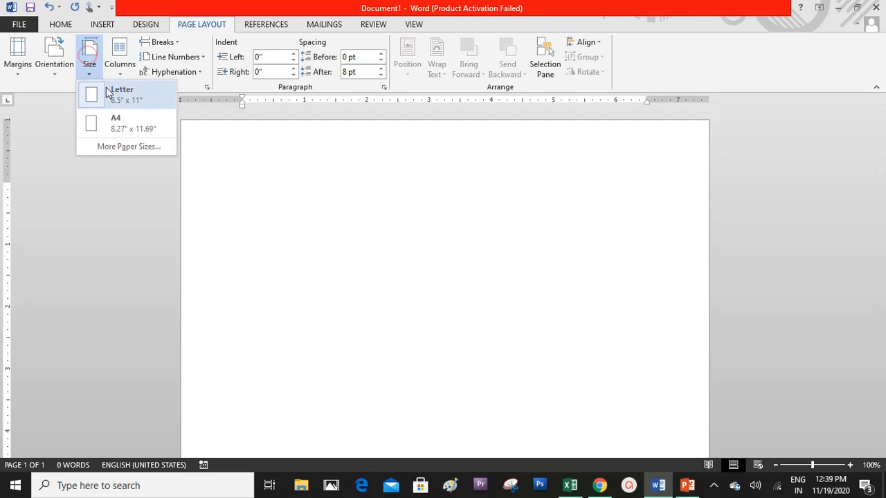
click(126, 60)
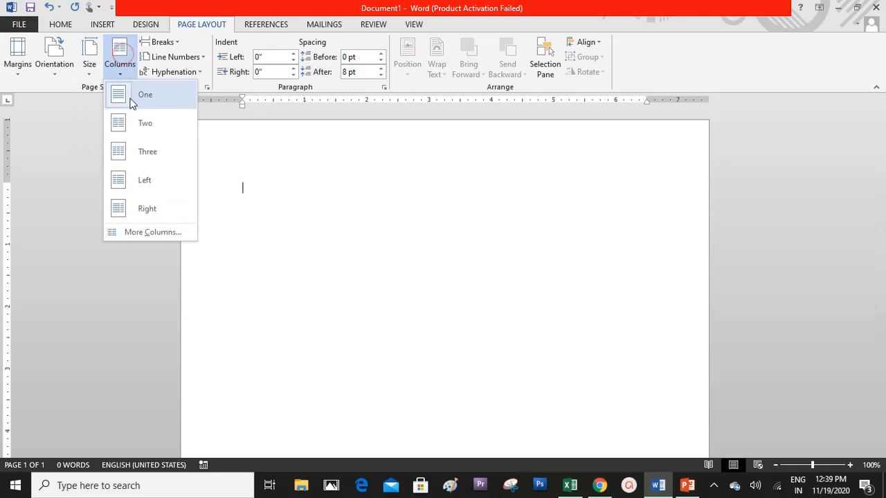
click(211, 29)
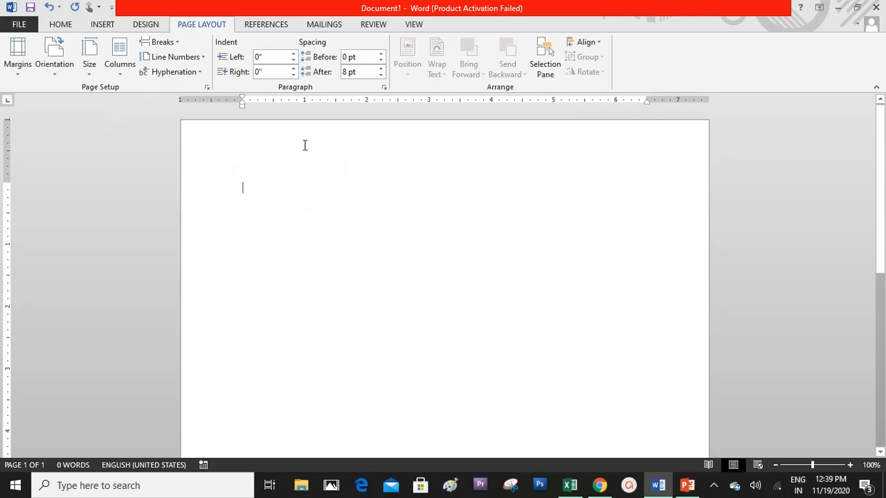
Write "Today we are going to learn Microsft word step by step with HNM online acadmey." as the document's first line
click(61, 25)
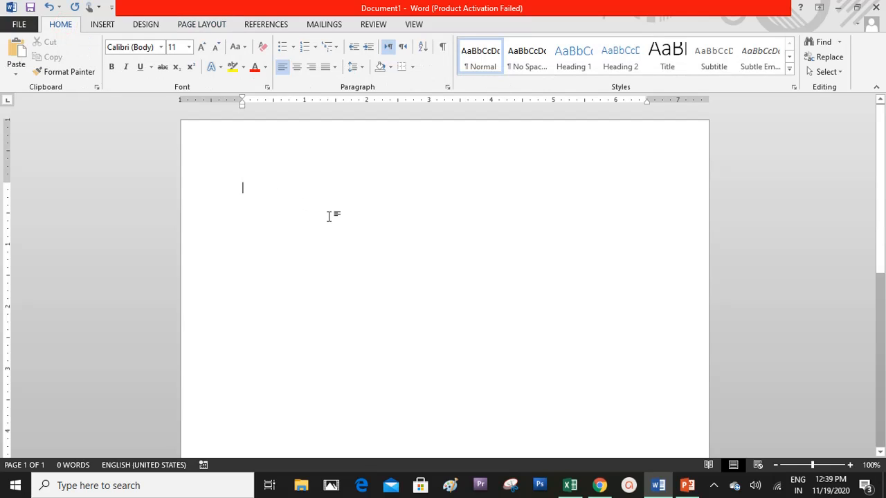
text(Tod)
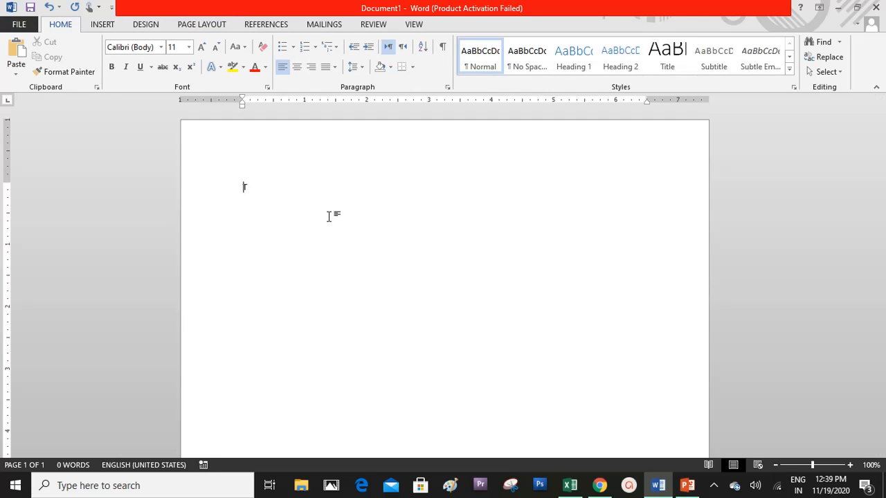
text(ay we )
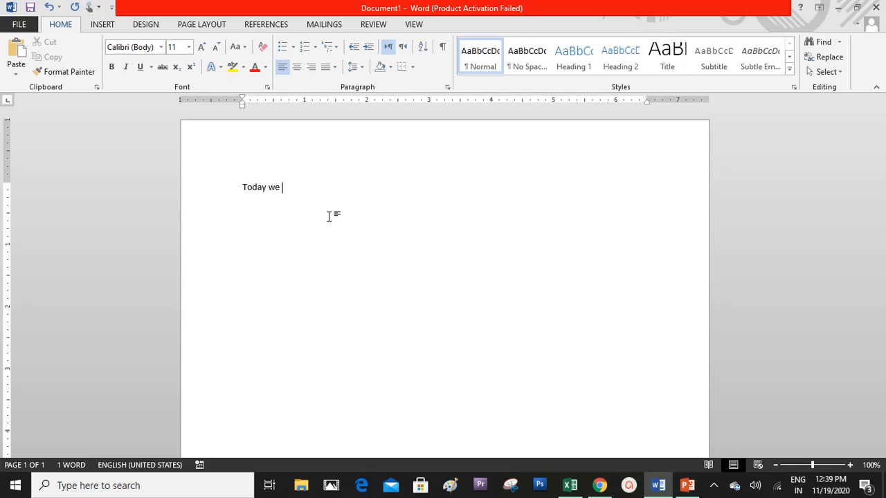
text(are going to learni)
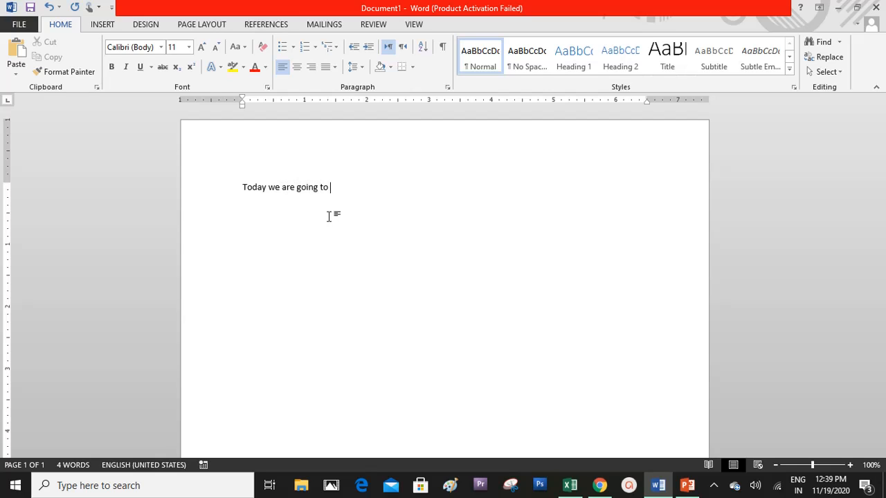
key(BackSpace)
text(Mic)
text(rosfto Of)
key(BackSpace)
key(BackSpace)
key(BackSpace)
key(BackSpace)
key(BackSpace)
text(t word ste)
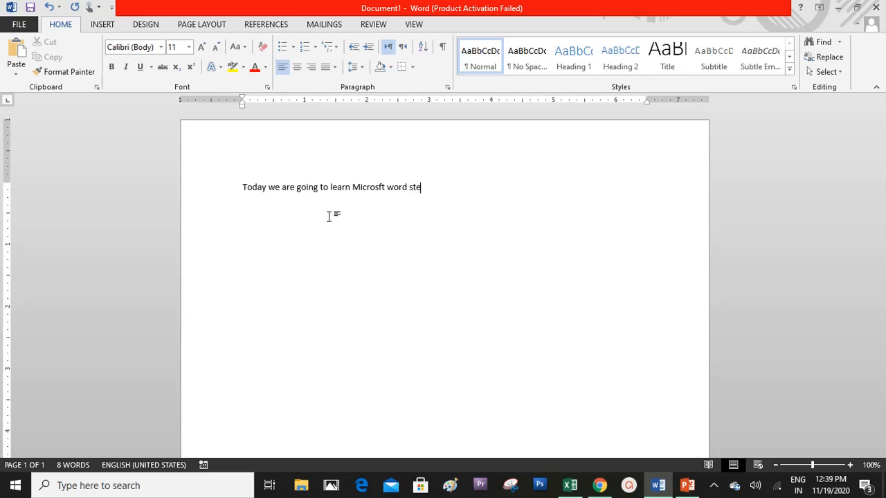
text(p by step with )
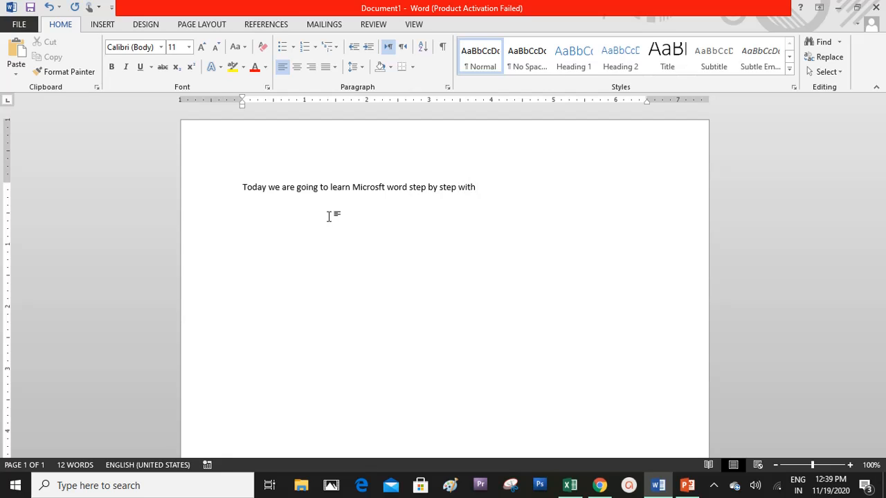
text(SN)
key(BackSpace)
key(BackSpace)
text(HNM onine)
key(BackSpace)
key(BackSpace)
key(BackSpace)
key(BackSpace)
text(line acadmey.)
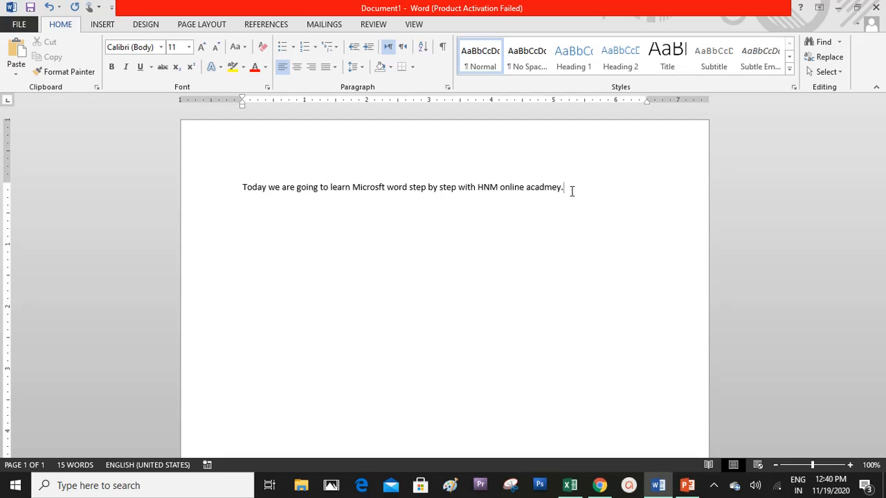
Extend a selection character by character from the sentence's end back to its beginning, and clear the selection
key(shift+Left)
key(shift+Left)
key(shift+Left)
key(shift+Left)
key(shift+Left)
key(shift+Left)
key(shift+Left)
key(shift+Left)
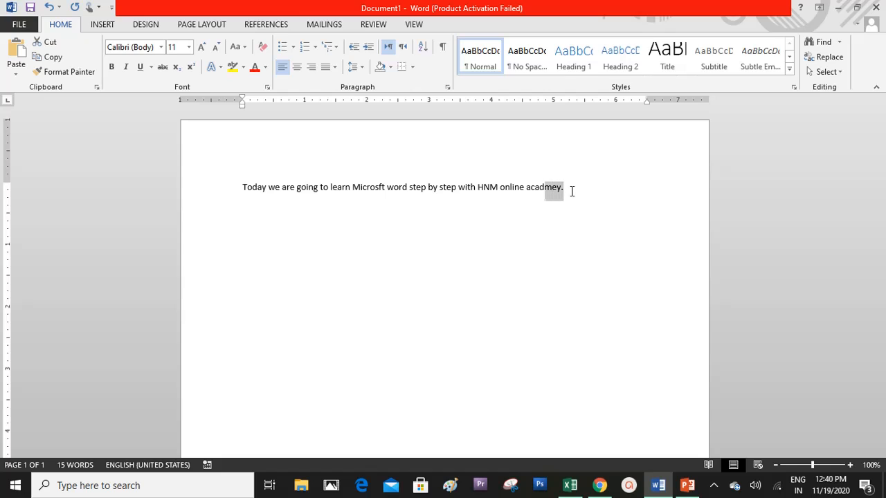
key(shift+Left)
key(shift+Left)
key(shift+Left)
key(shift+Left)
key(shift+Left)
key(shift+Left)
key(shift+Left)
key(shift+Left)
key(shift+Left)
key(shift+Left)
key(shift+Left)
key(shift+Left)
key(shift+Left)
key(shift+Left)
key(shift+Left)
key(shift+Left)
key(shift+Left)
key(shift+Left)
key(shift+Left)
key(shift+Left)
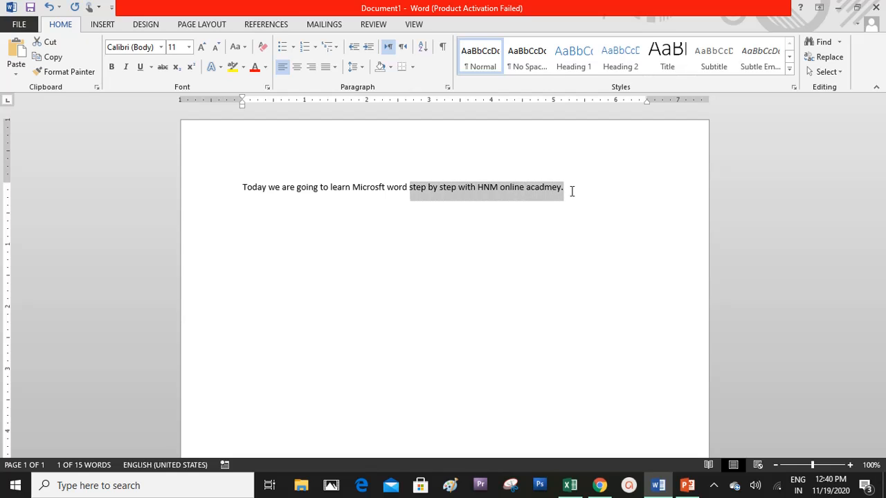
key(shift+Left)
key(shift+Left)
key(shift+Left)
key(shift+Left)
key(shift+Left)
key(shift+Left)
key(shift+Left)
key(shift+Left)
key(shift+Left)
key(shift+Left)
key(shift+Left)
key(shift+Left)
key(shift+Left)
key(shift+Left)
key(shift+Left)
key(shift+Left)
key(shift+Left)
key(shift+Left)
key(shift+Left)
key(shift+Left)
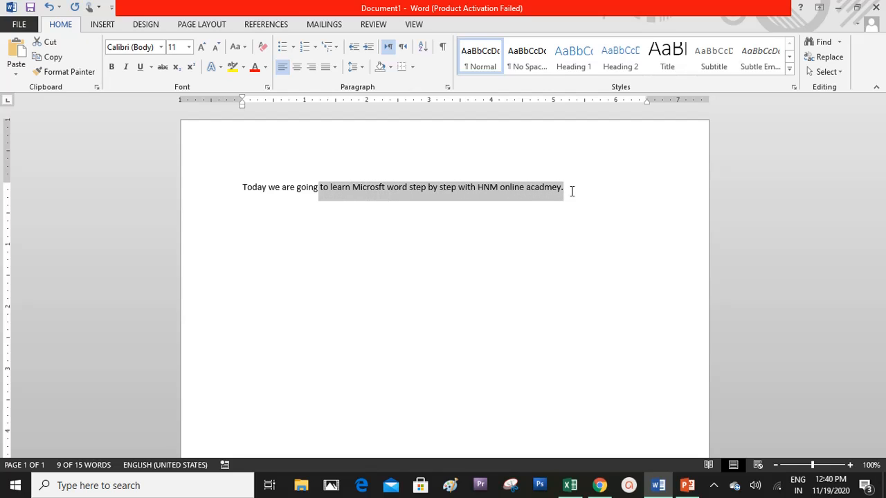
key(shift+Left)
key(shift+Left)
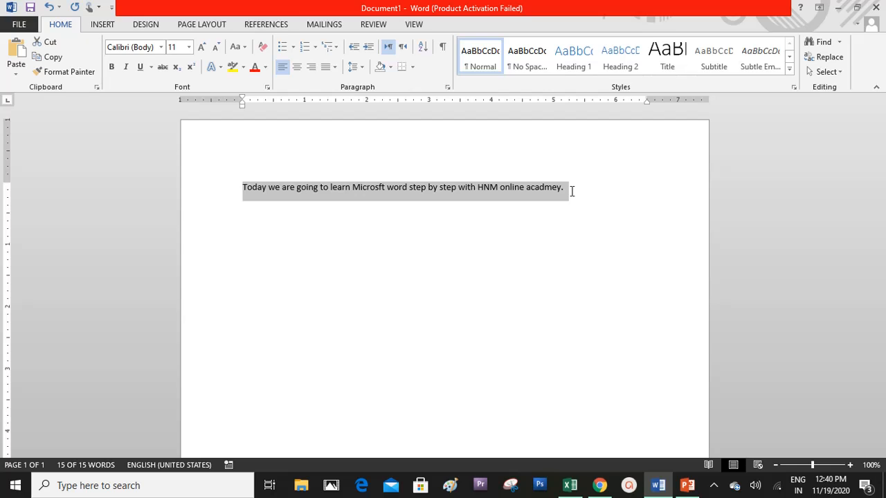
click(611, 224)
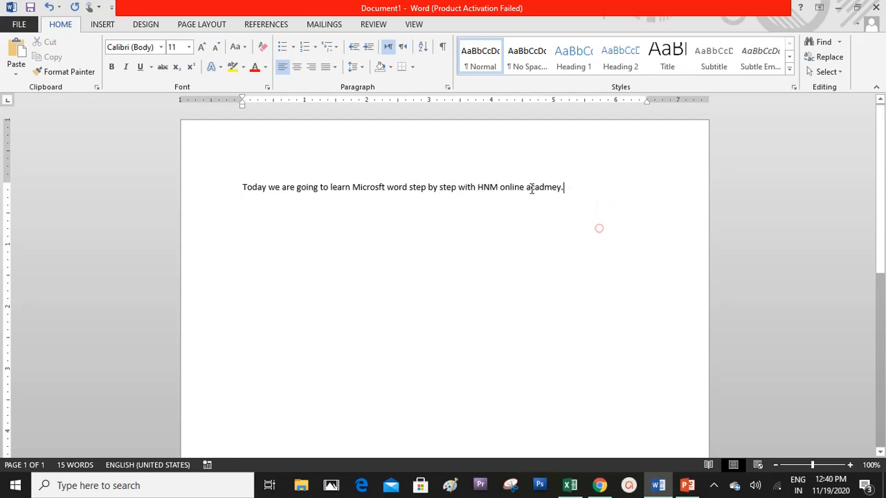
Select the whole paragraph twice and the entire document once, clearing the selection each time
triple_click(405, 187)
click(411, 248)
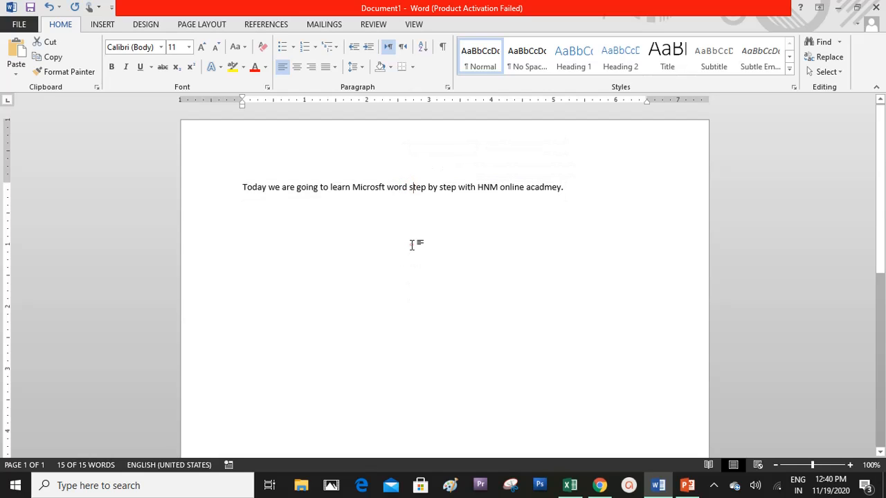
triple_click(396, 187)
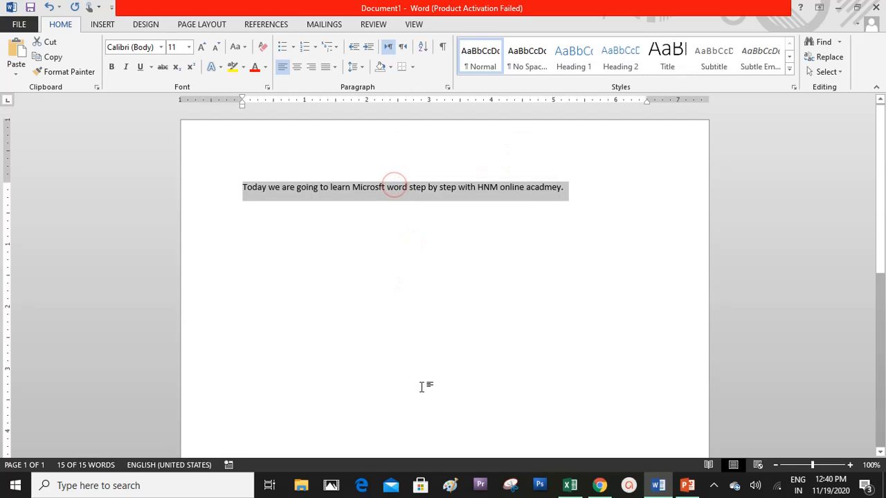
click(441, 313)
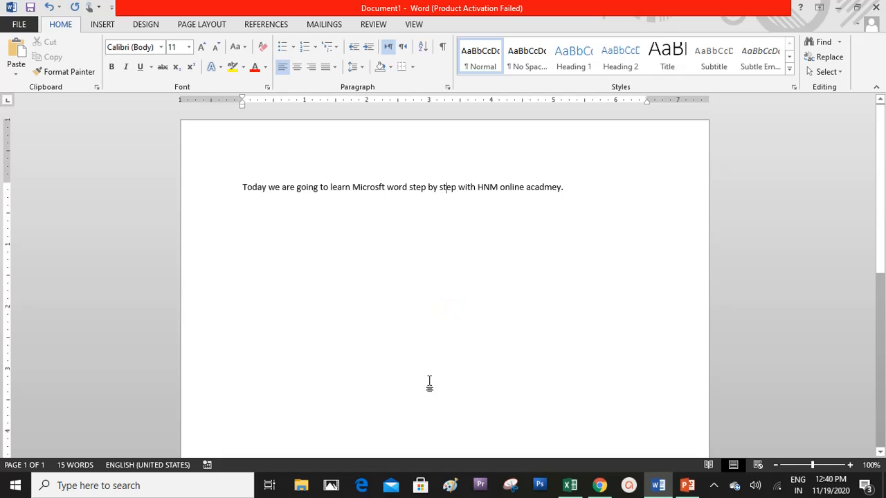
key(ctrl+a)
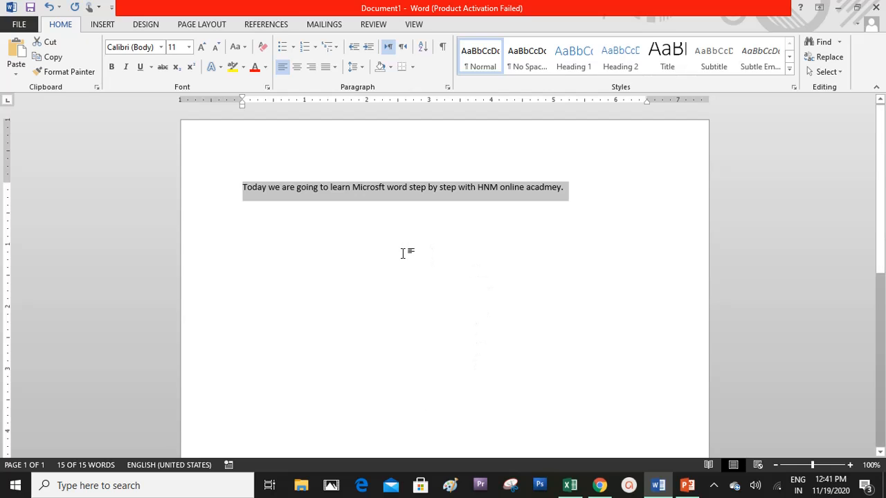
click(415, 202)
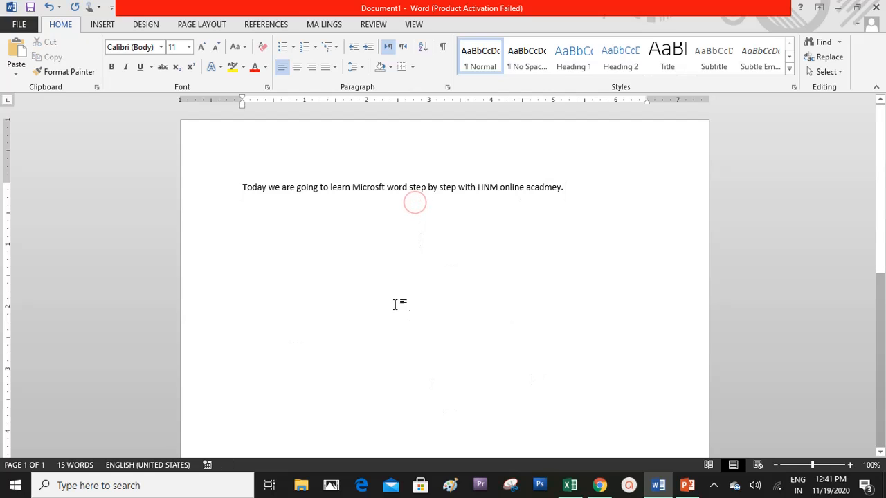
Select the sentence by sweeping from its end back to its start, and clear the selection
click(240, 187)
click(572, 188)
click(570, 187)
drag(570, 188, 247, 206)
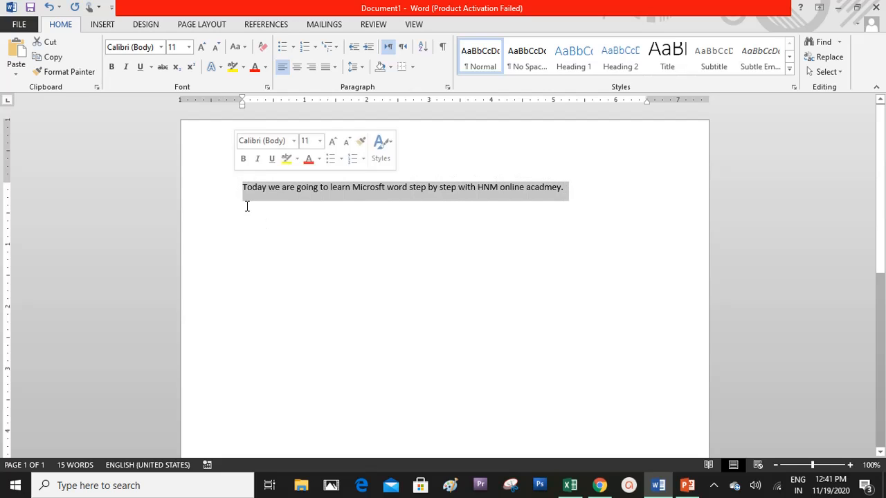
click(286, 235)
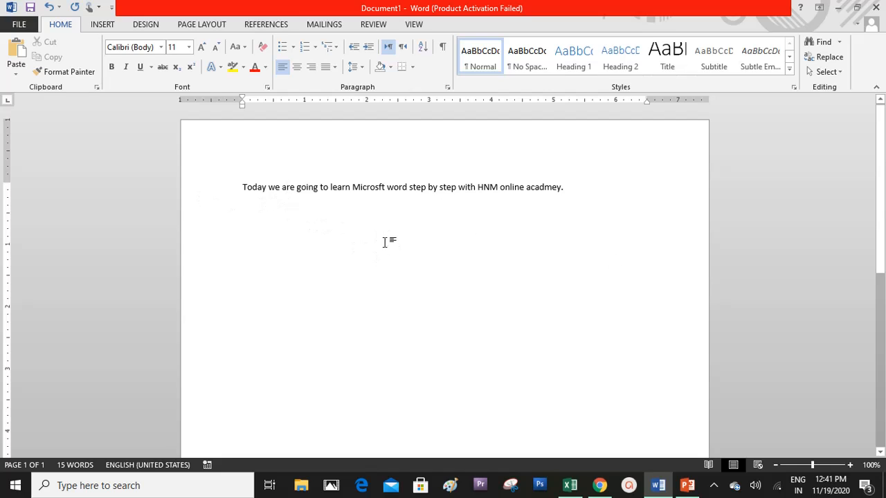
Place the cursor at several words of the sentence, select the whole line from the page margin, and clear the selection
click(472, 187)
click(445, 188)
click(417, 188)
click(450, 187)
click(502, 188)
click(464, 188)
click(222, 192)
click(195, 189)
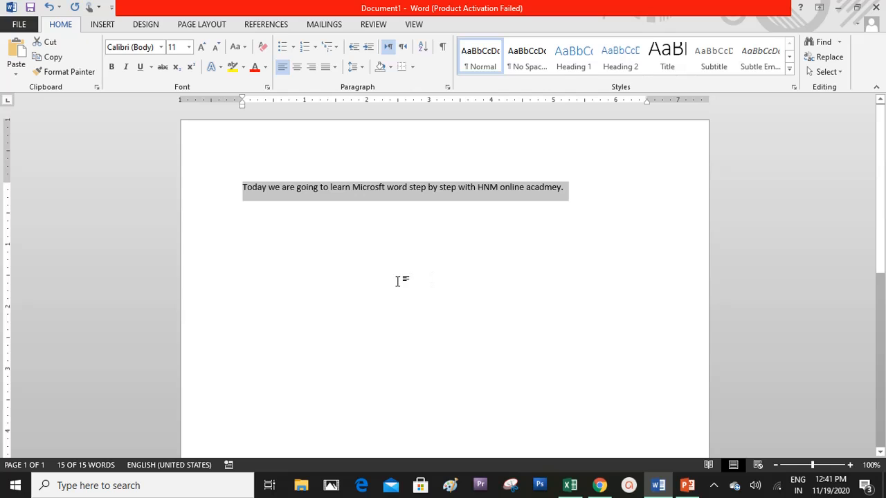
click(440, 281)
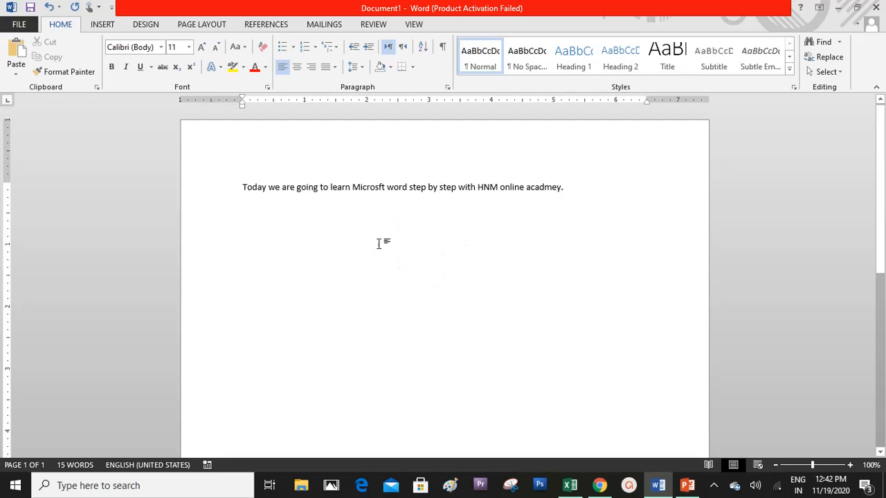
Select the whole sentence and set its font size to 48
triple_click(306, 187)
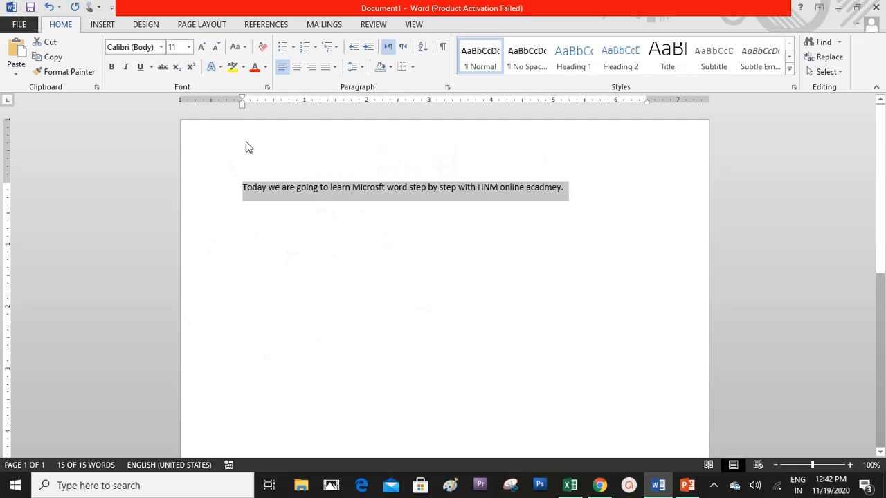
click(188, 47)
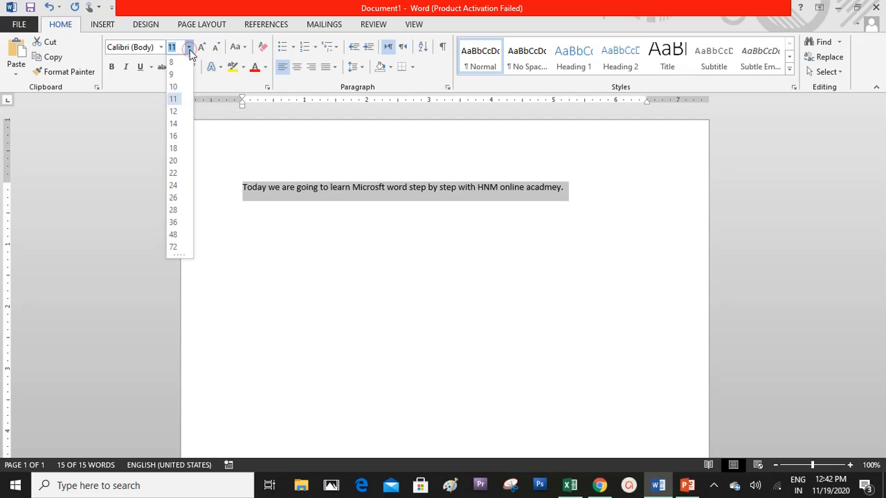
click(174, 235)
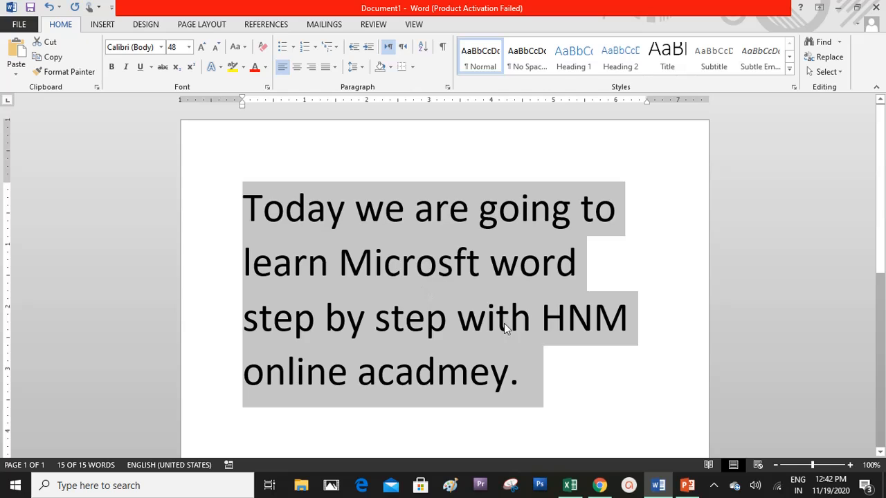
Shrink the selected sentence's font size in increments down to 20
click(216, 50)
click(216, 50)
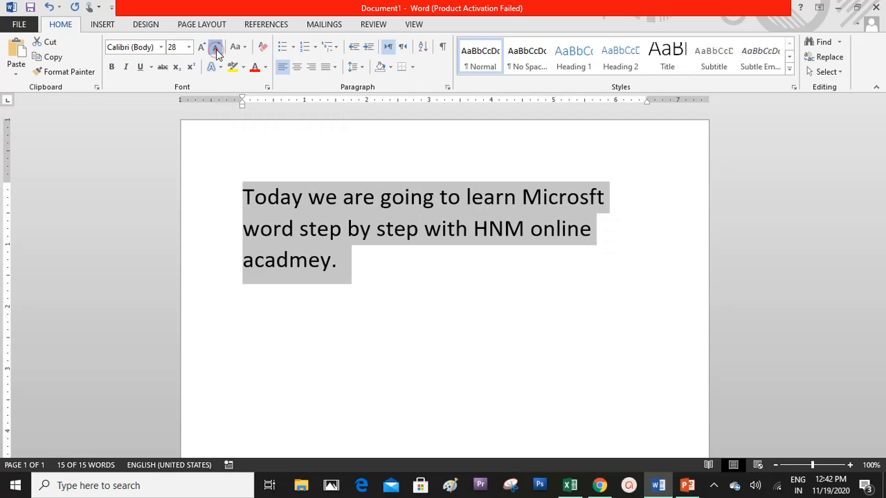
click(216, 50)
click(216, 50)
click(215, 50)
click(216, 50)
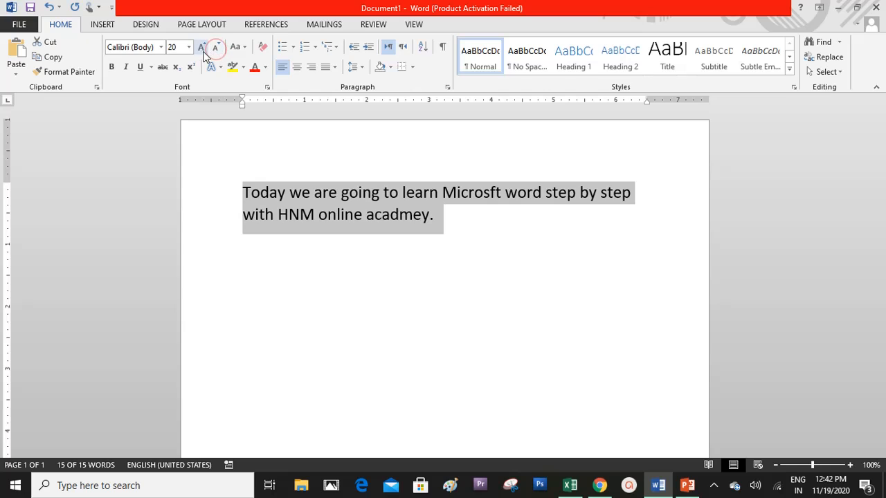
Grow the sentence's font size one increment, shrink it back to 20, and toggle bold on and off
click(200, 47)
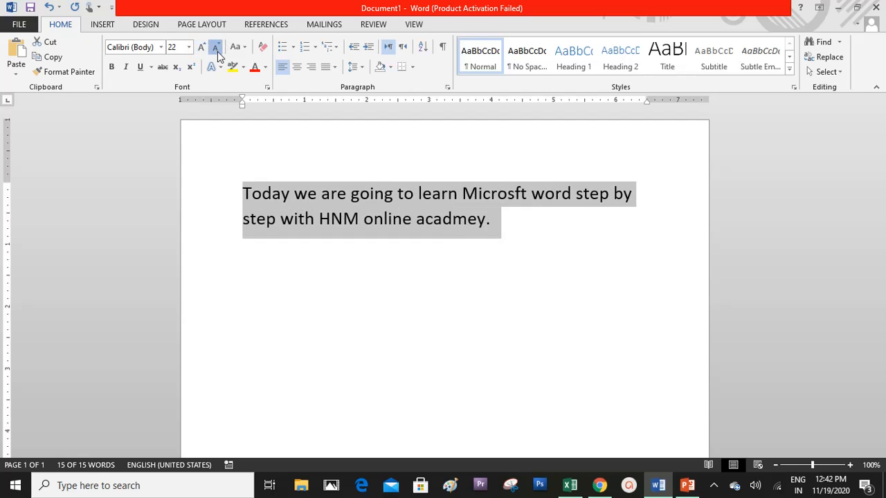
click(216, 50)
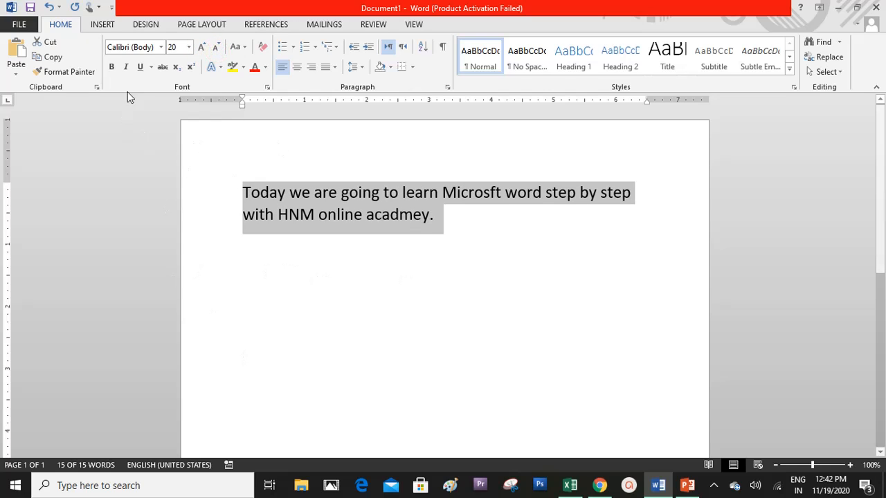
click(111, 67)
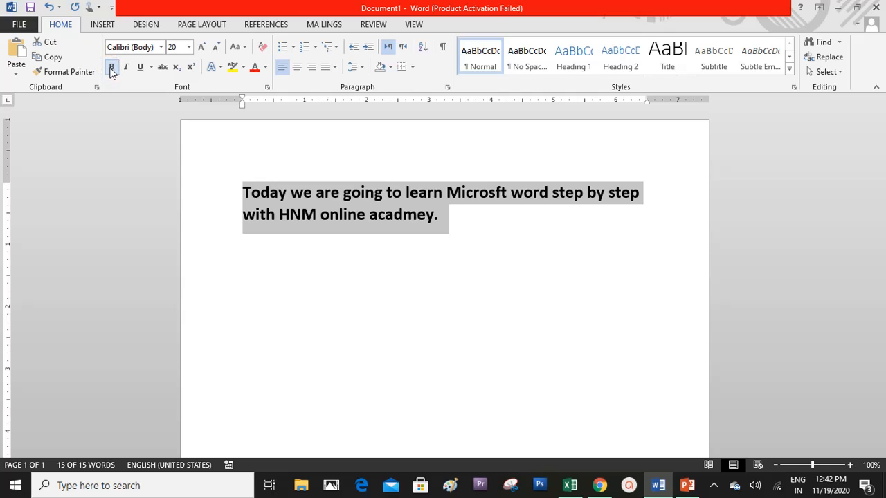
click(113, 69)
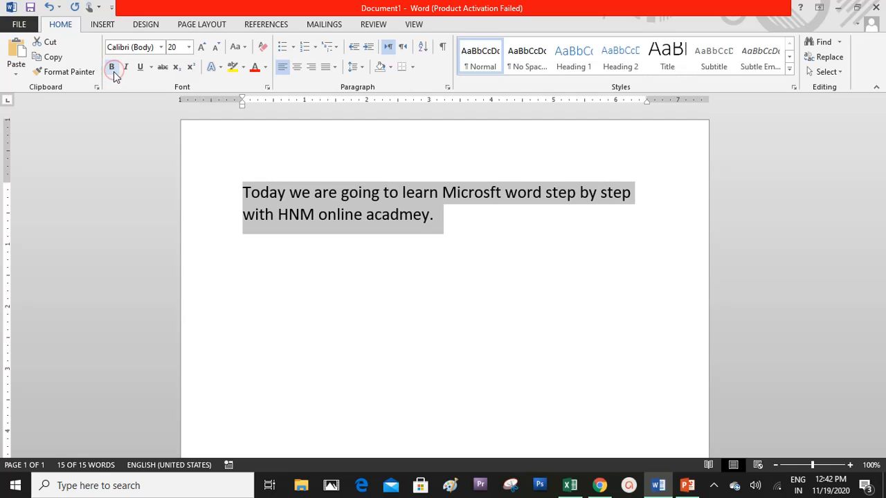
Apply italic and underline to the sentence, remove both formats again, and clear the selection
click(126, 68)
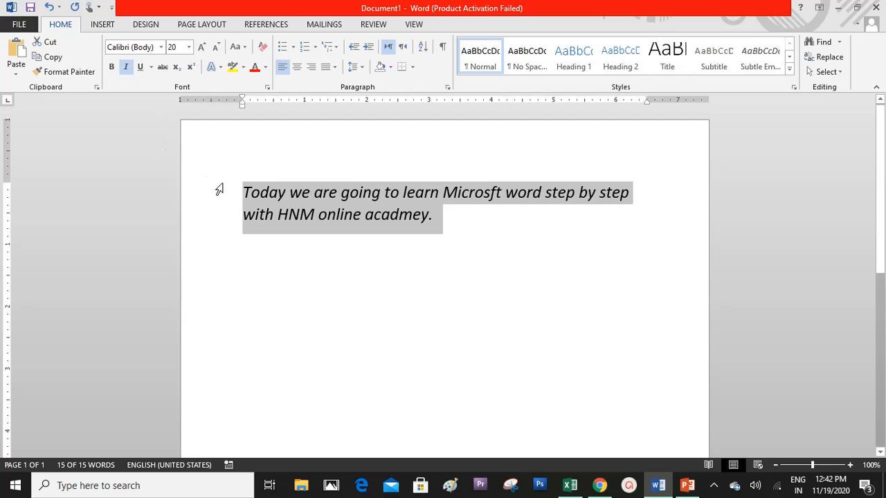
click(139, 67)
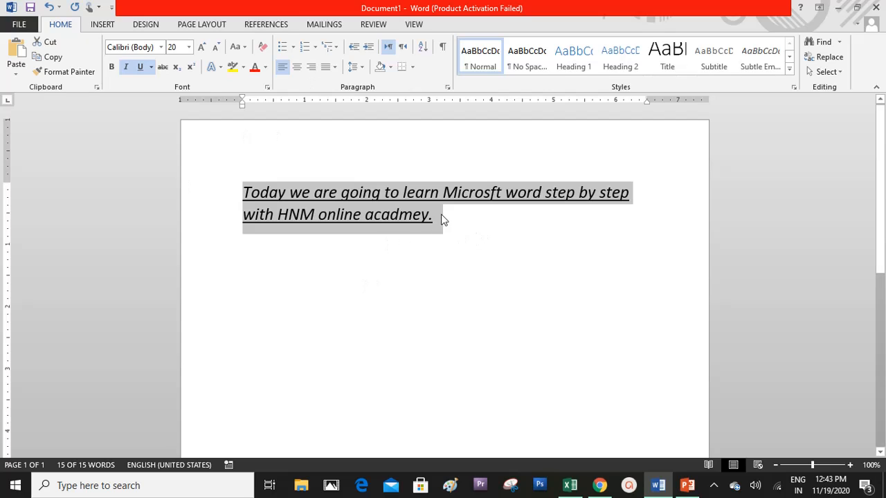
click(139, 67)
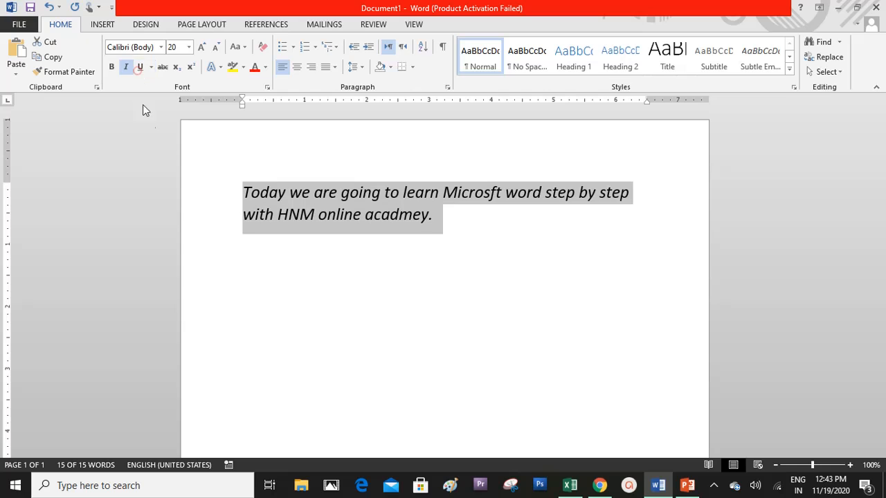
click(125, 67)
click(319, 272)
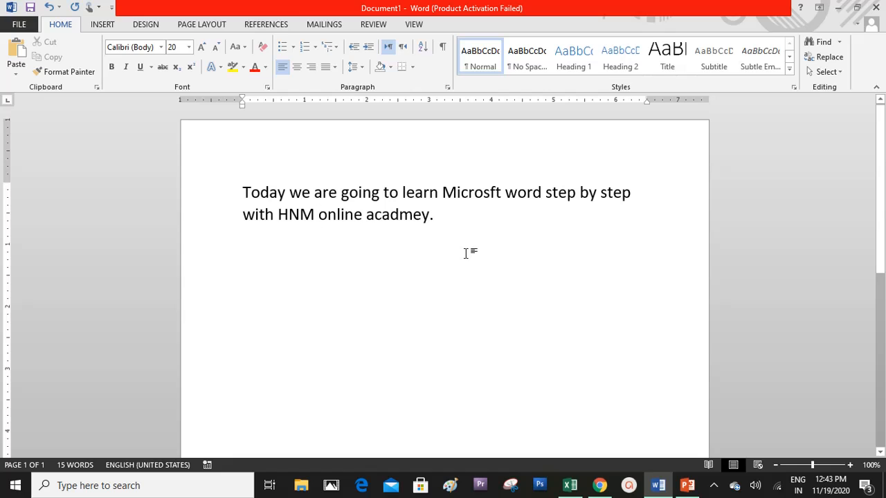
Try justified, centred and right alignment on the whole sentence, return it to left alignment, and clear the selection
triple_click(455, 219)
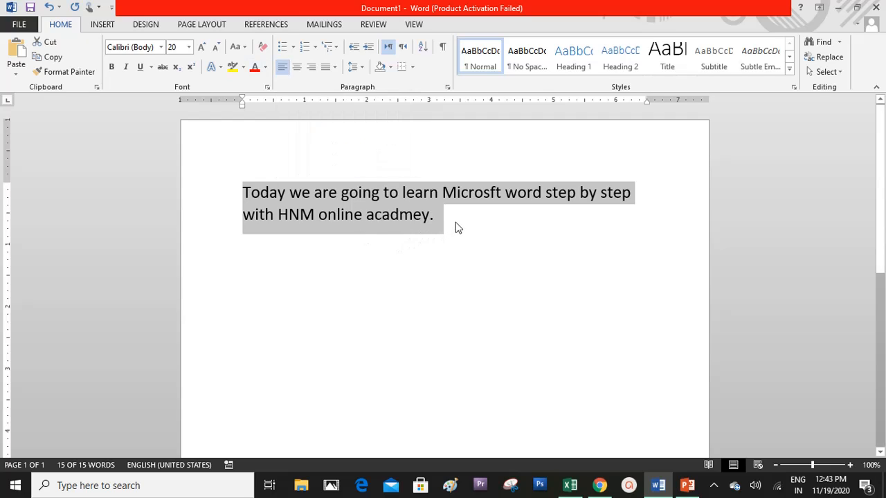
key(ctrl+j)
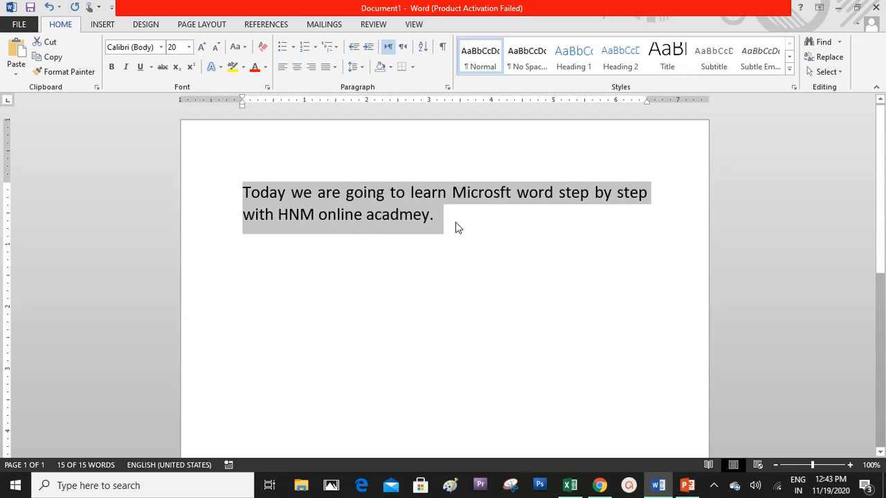
click(299, 70)
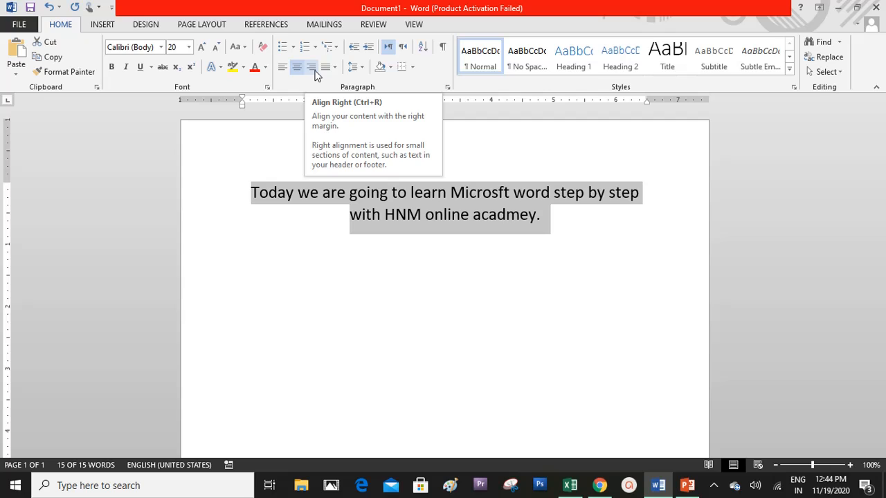
click(313, 67)
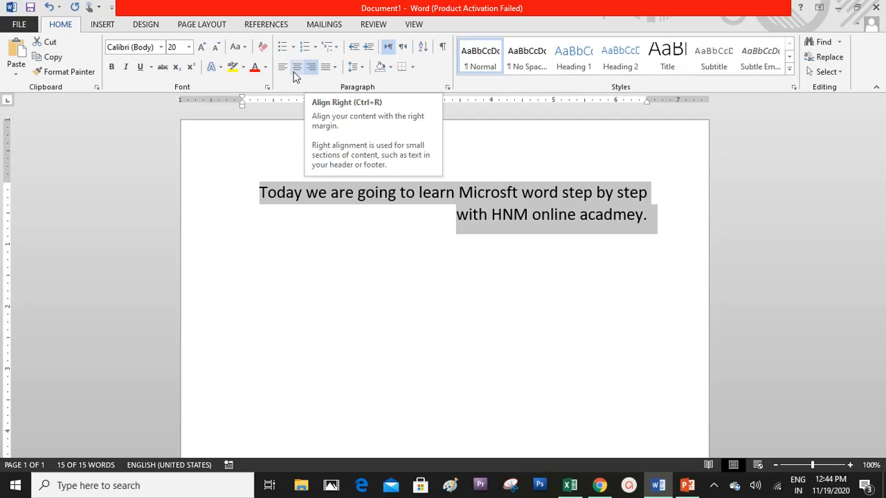
click(280, 70)
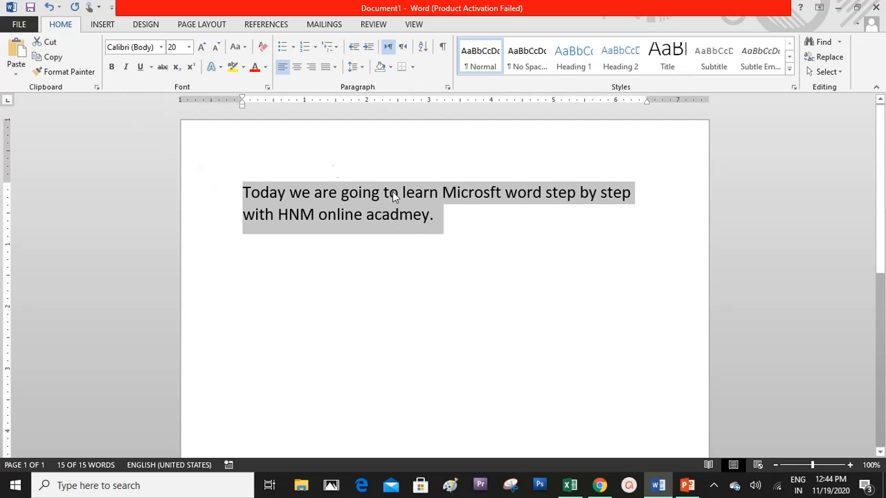
click(440, 219)
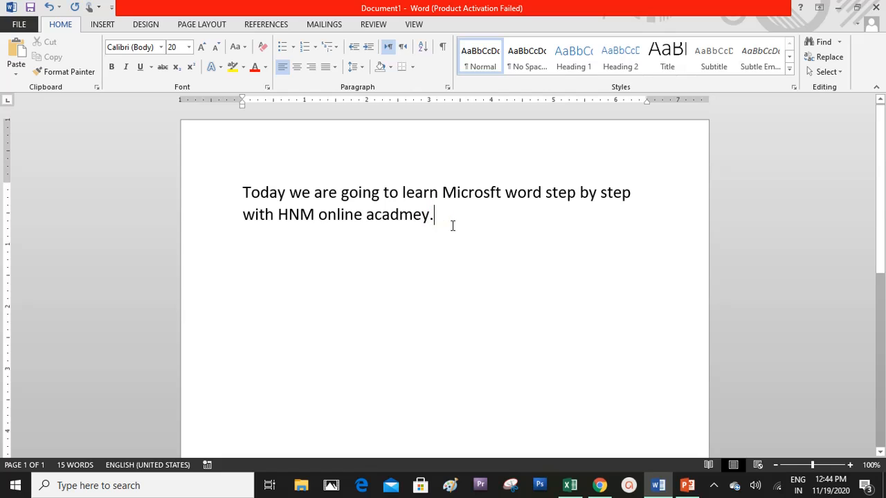
Select all the text, toggle bold, italic and underline on and off one at a time, and clear the selection
key(ctrl+a)
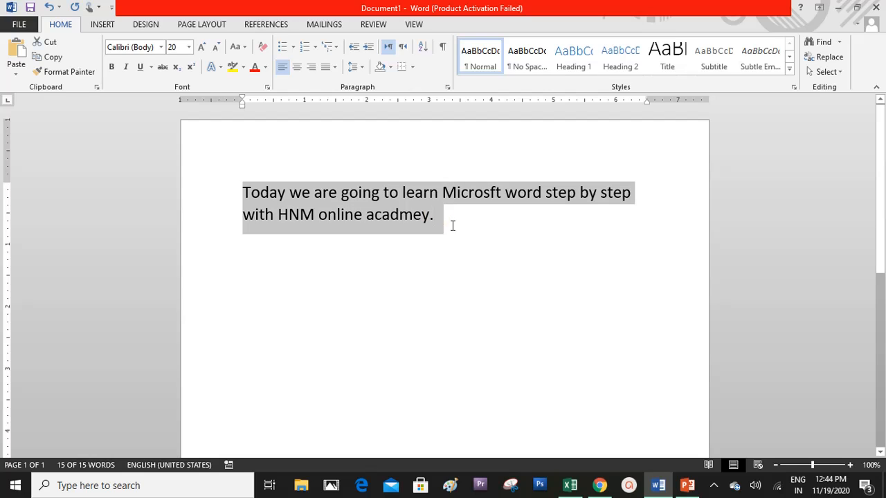
key(ctrl+b)
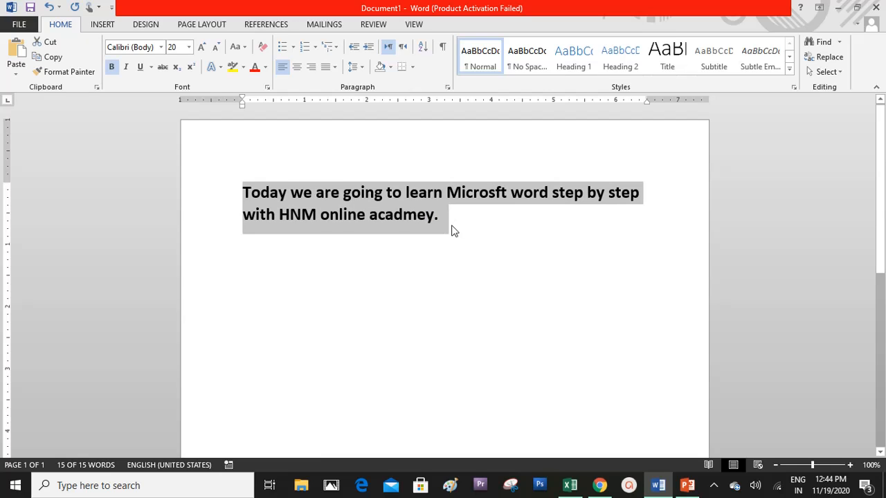
key(ctrl+b)
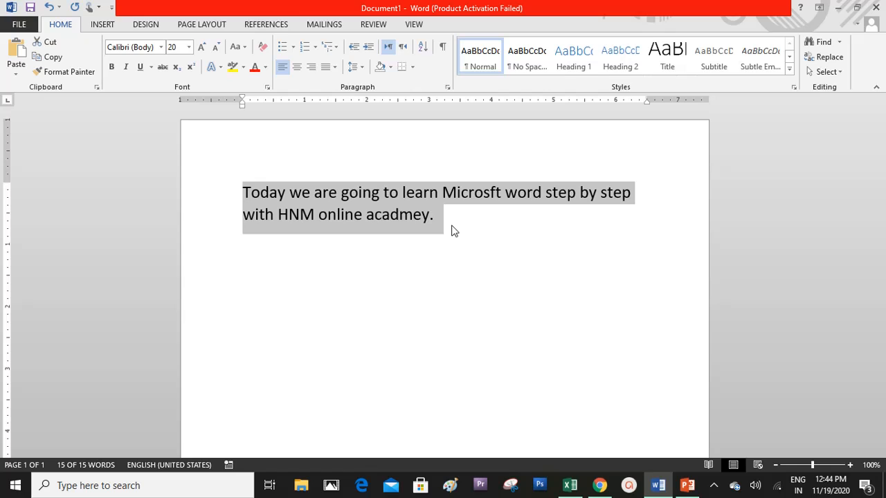
key(ctrl+i)
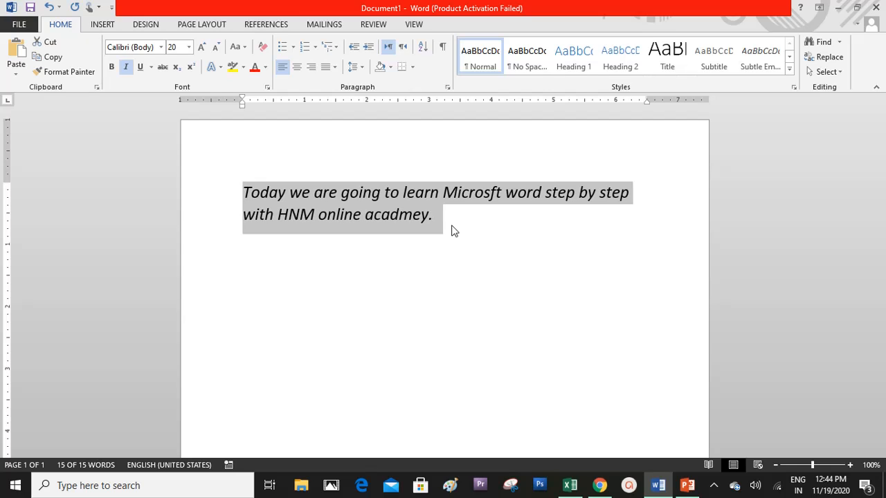
key(ctrl+i)
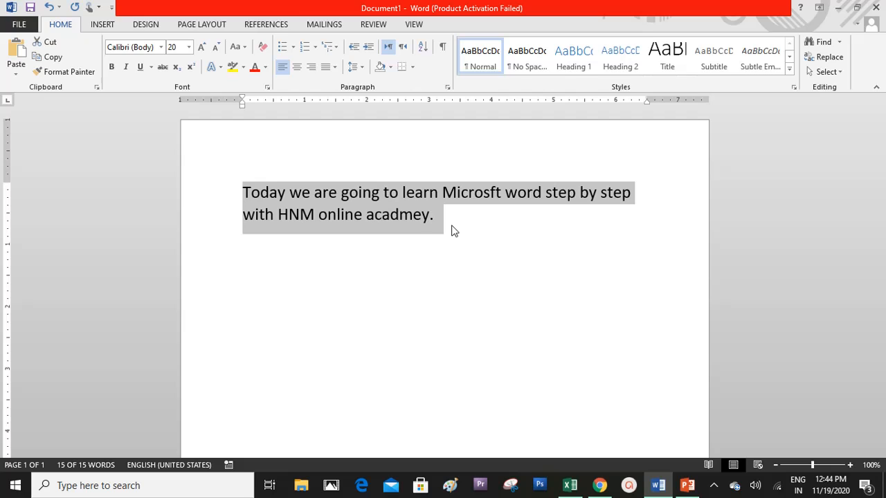
key(ctrl+u)
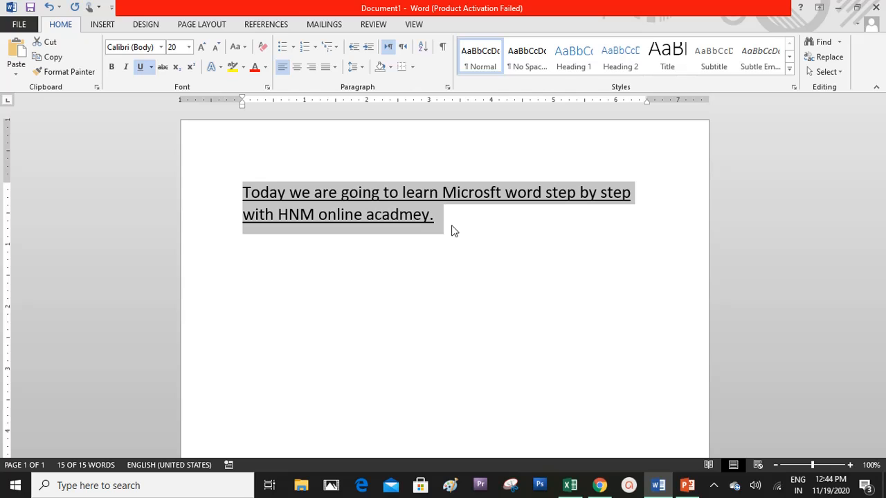
key(ctrl+u)
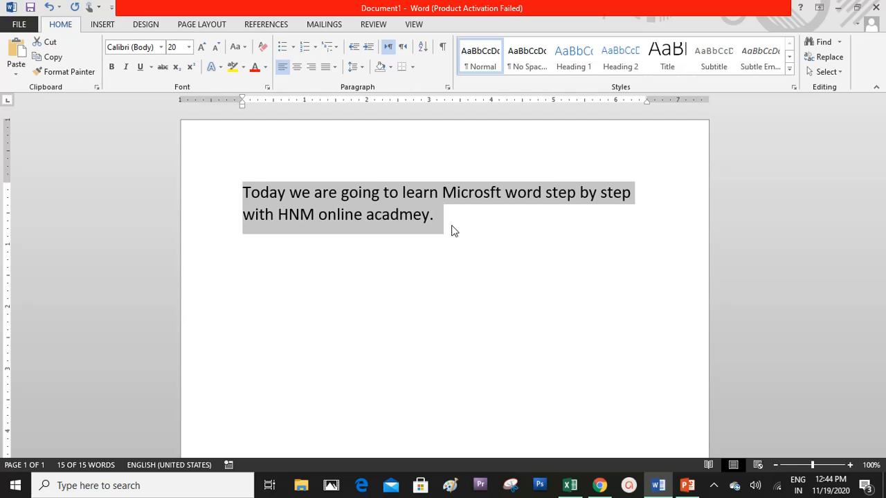
click(410, 220)
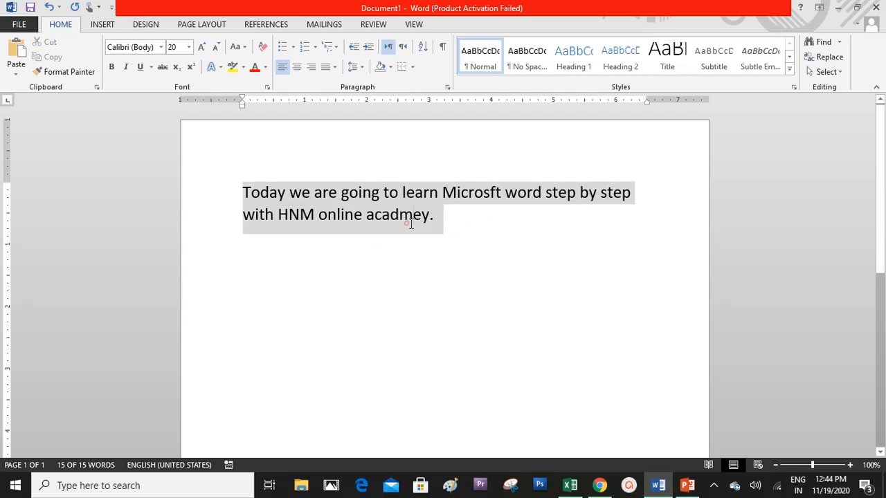
click(453, 220)
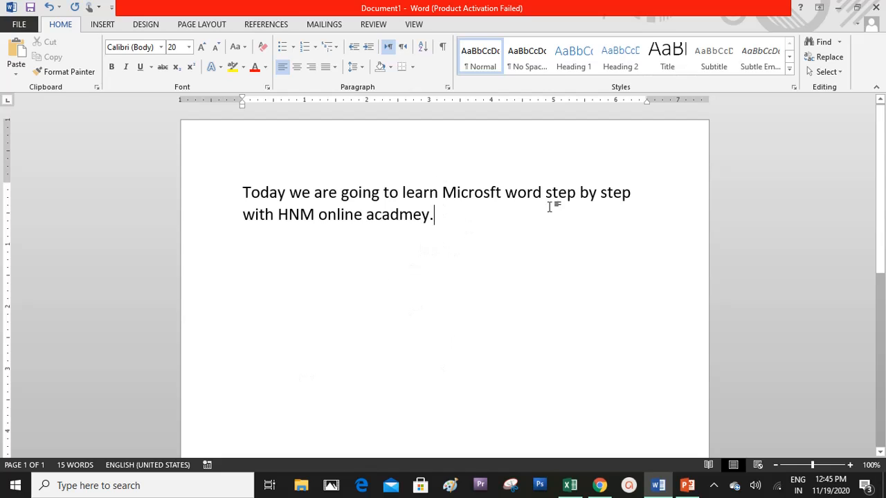
Select the whole sentence and try dark blue as its font colour before setting it to standard red
drag(453, 213, 242, 170)
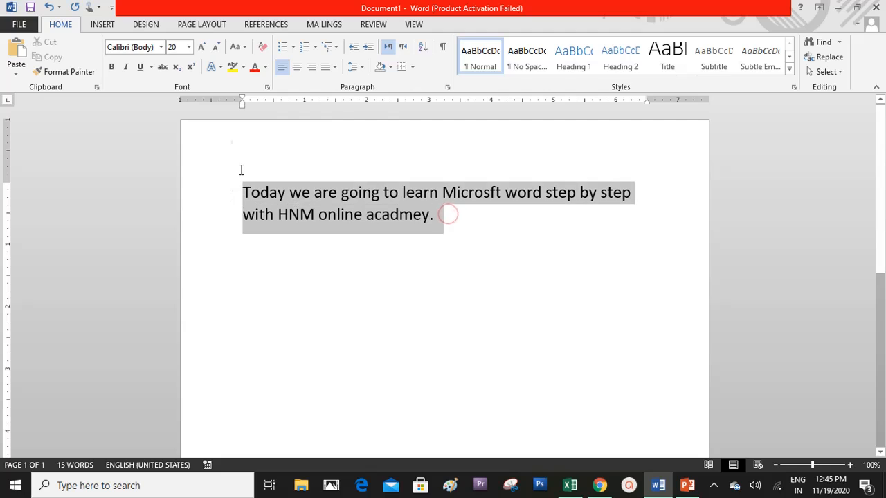
click(265, 67)
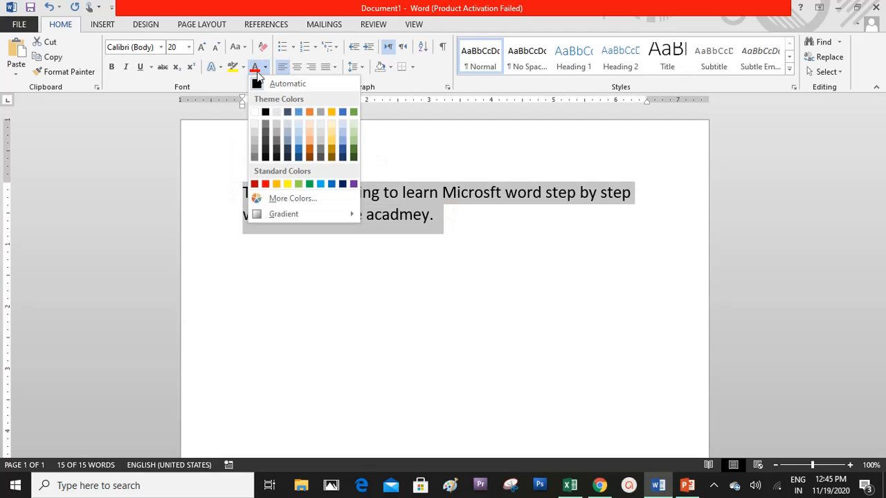
click(342, 148)
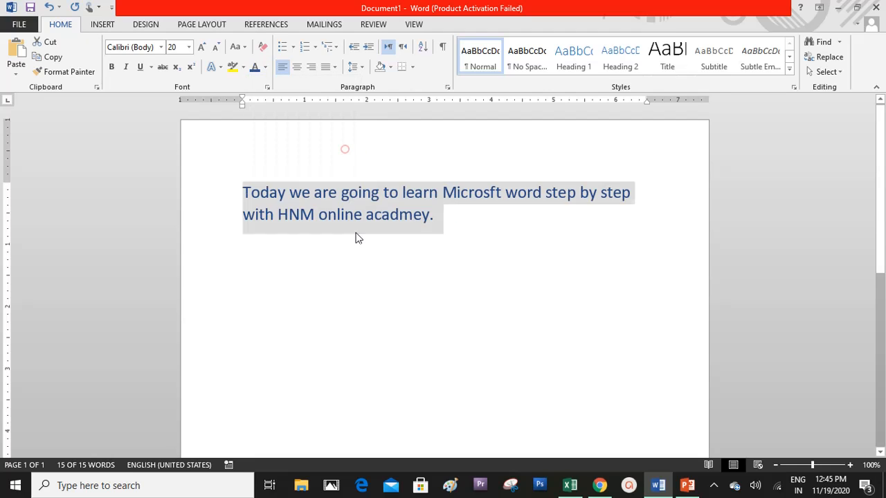
click(265, 67)
click(265, 183)
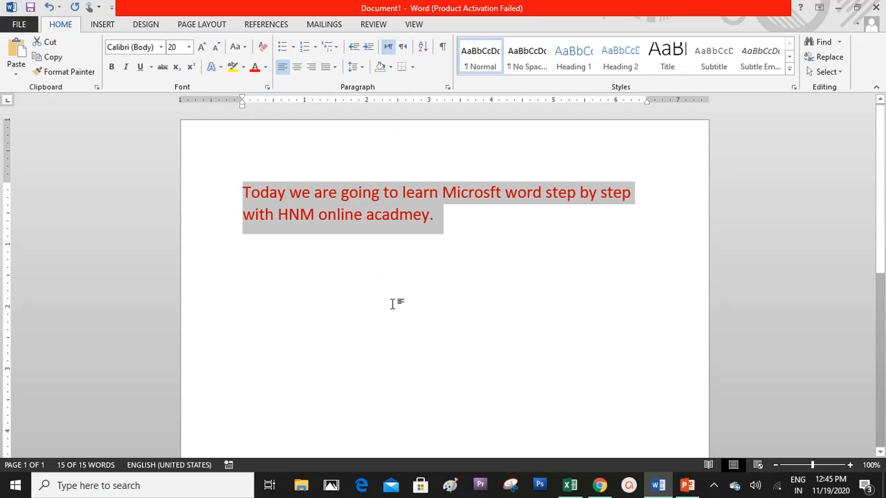
Highlight the selected sentence in turquoise and clear the selection
click(243, 67)
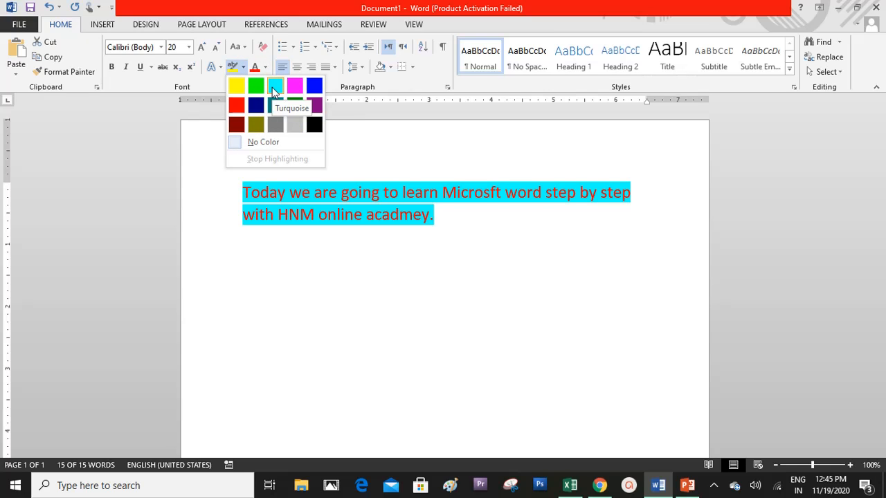
click(272, 88)
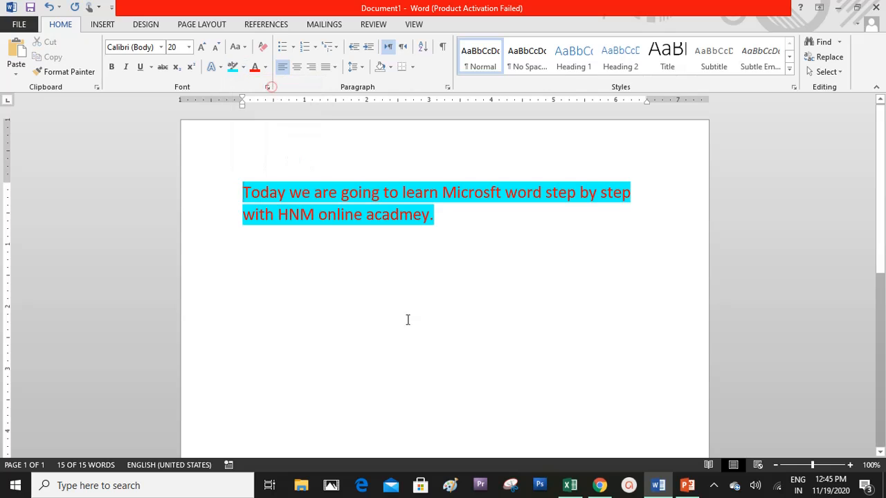
click(407, 332)
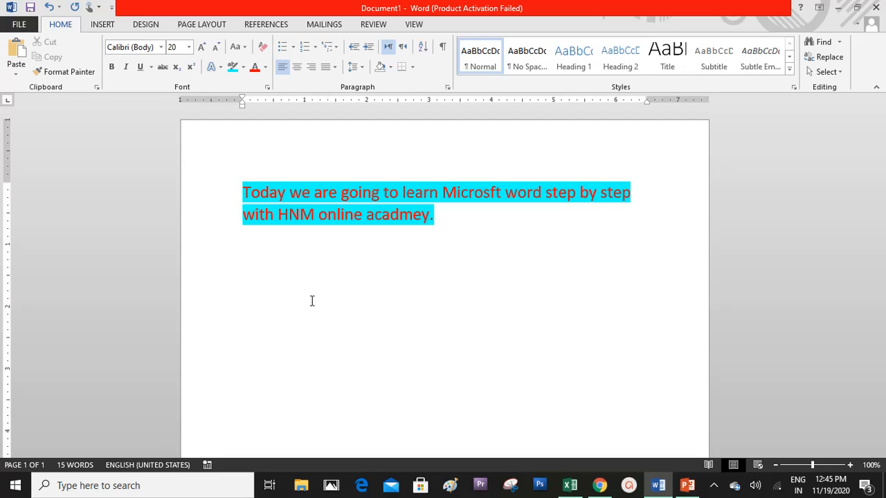
Select the highlighted sentence and remove its highlight with No Color
triple_click(455, 223)
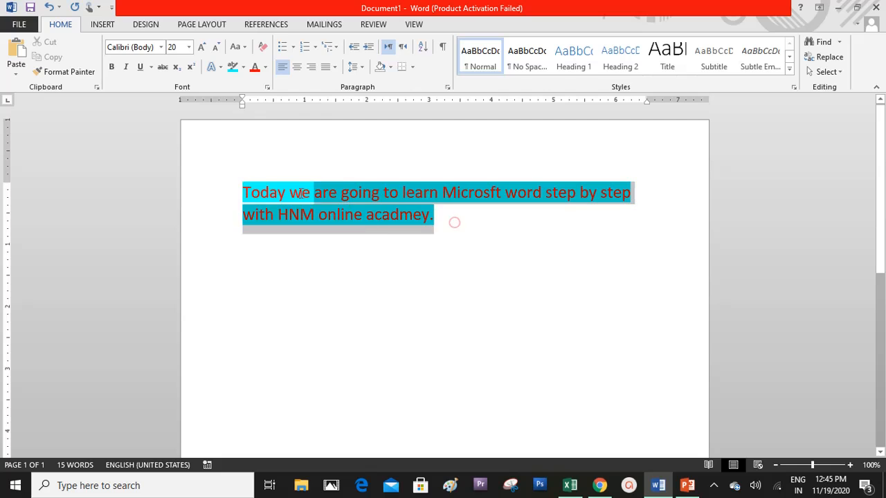
click(242, 68)
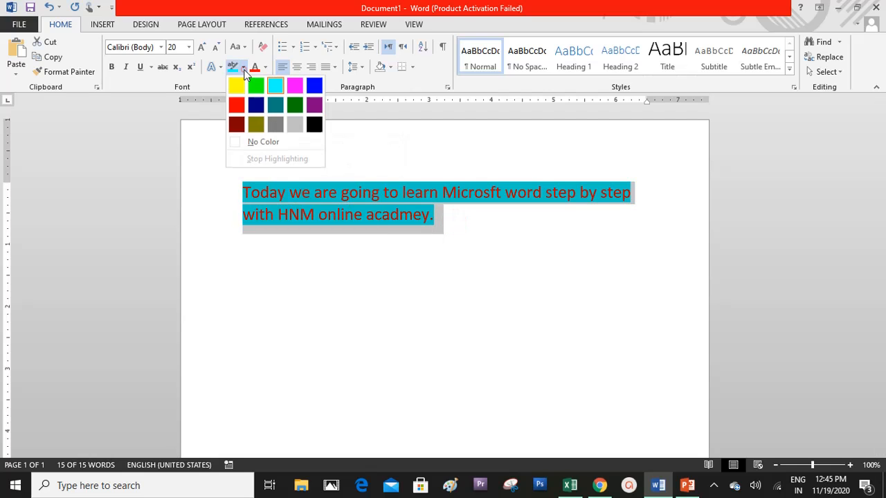
click(256, 143)
click(257, 142)
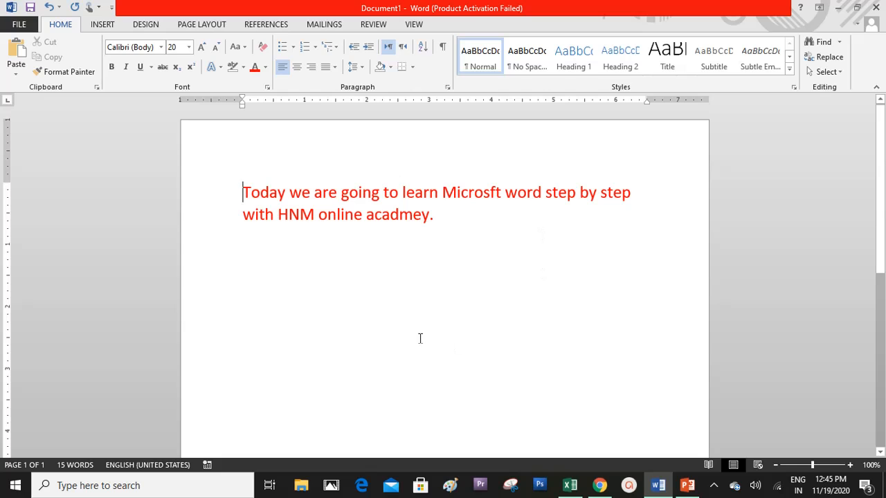
Select the whole sentence and try the bold blue text effect preset before applying the orange-outlined preset
drag(448, 217, 241, 196)
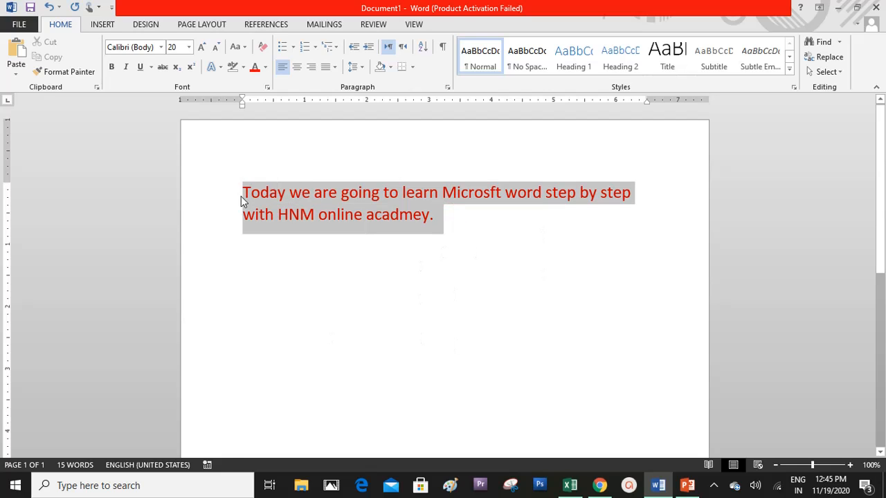
click(220, 72)
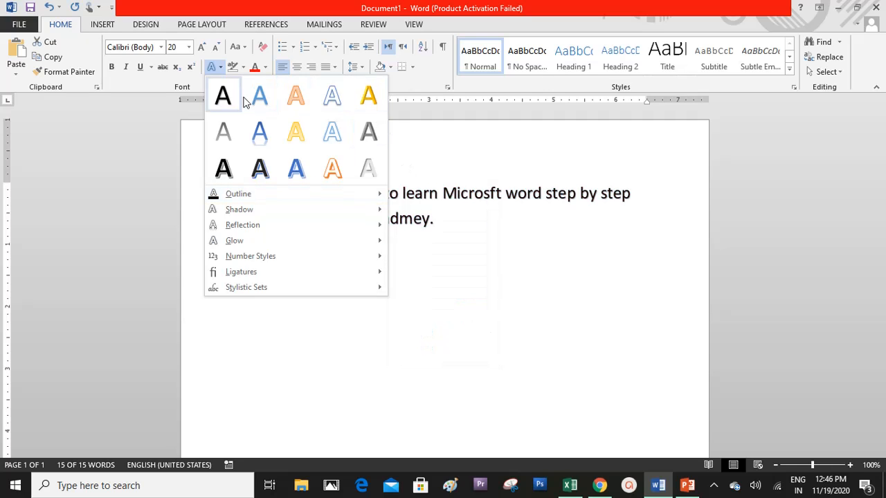
click(295, 172)
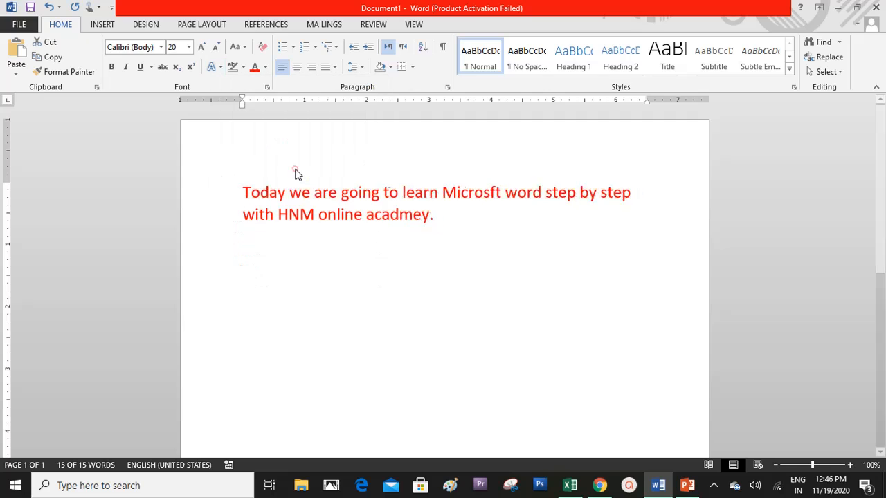
click(502, 250)
triple_click(459, 221)
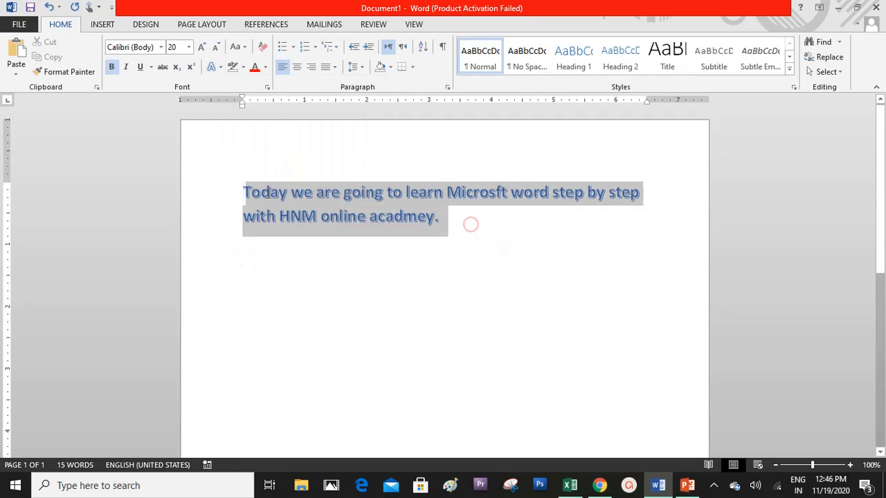
click(221, 67)
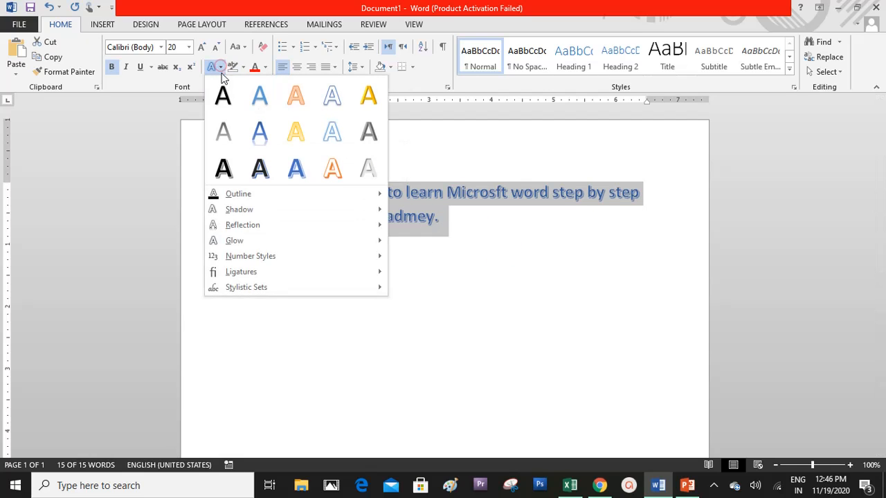
click(331, 170)
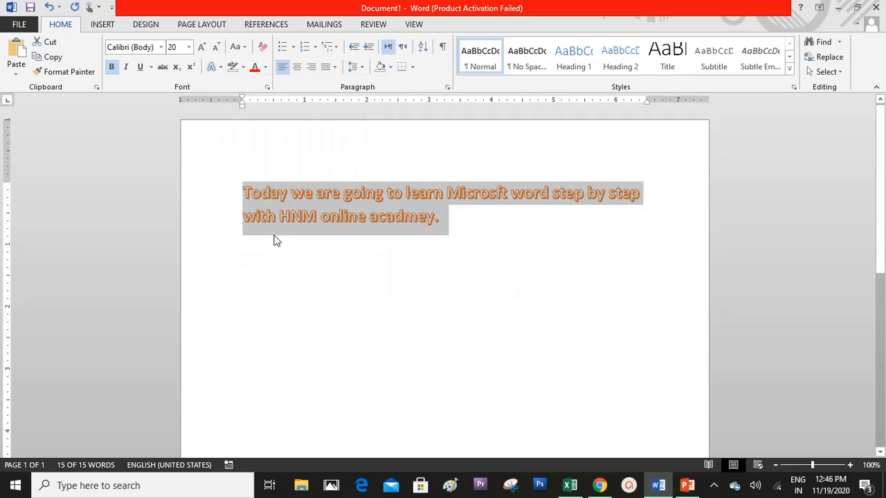
Set the selected sentence's text outline to the standard purple colour and clear the selection
click(220, 67)
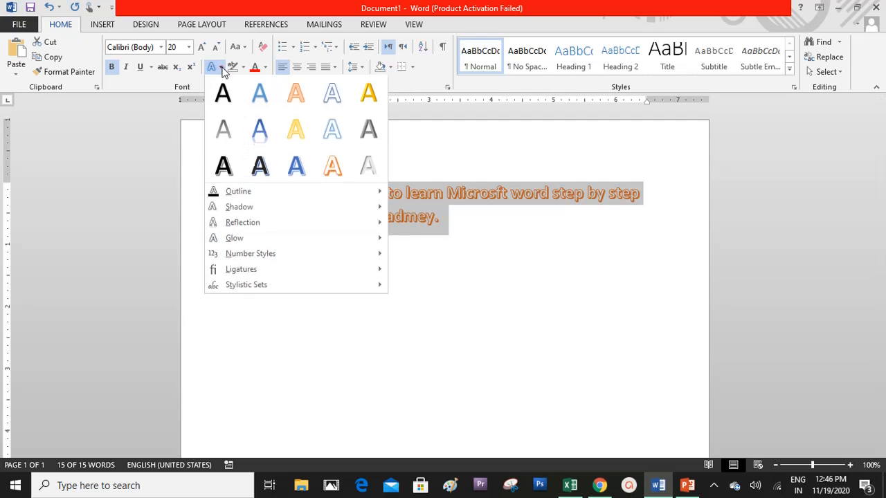
mouse_move(326, 197)
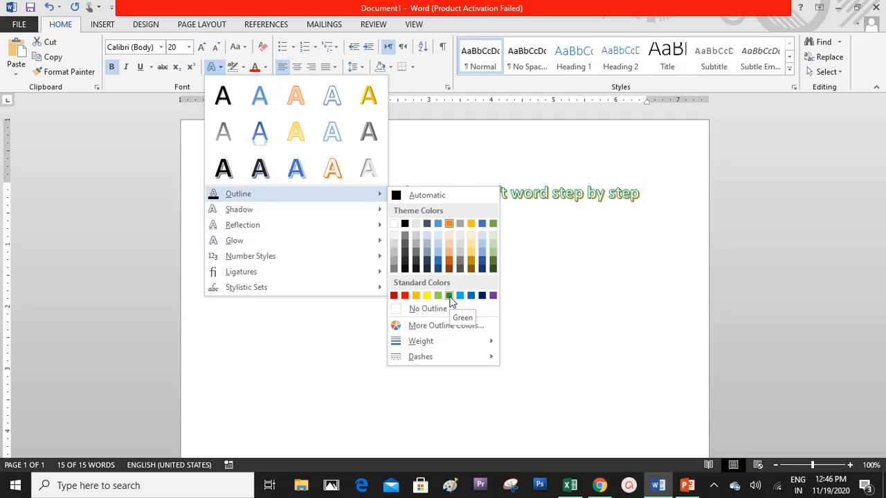
click(492, 295)
click(491, 253)
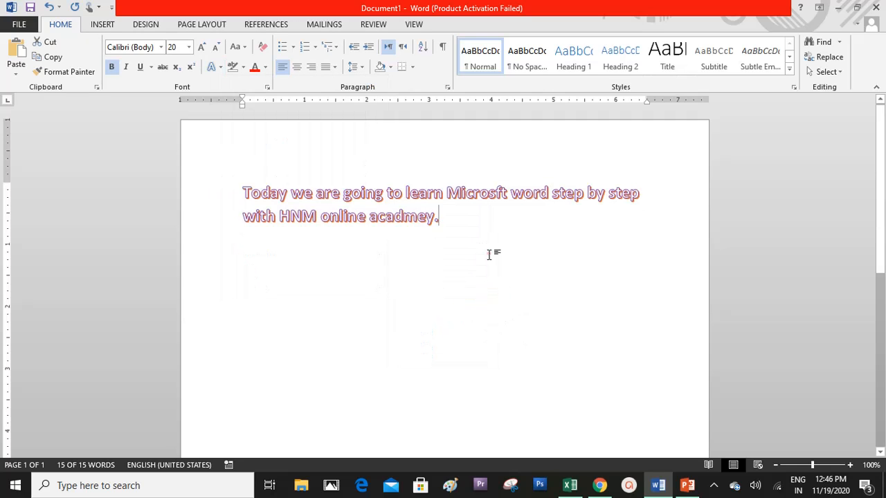
click(214, 68)
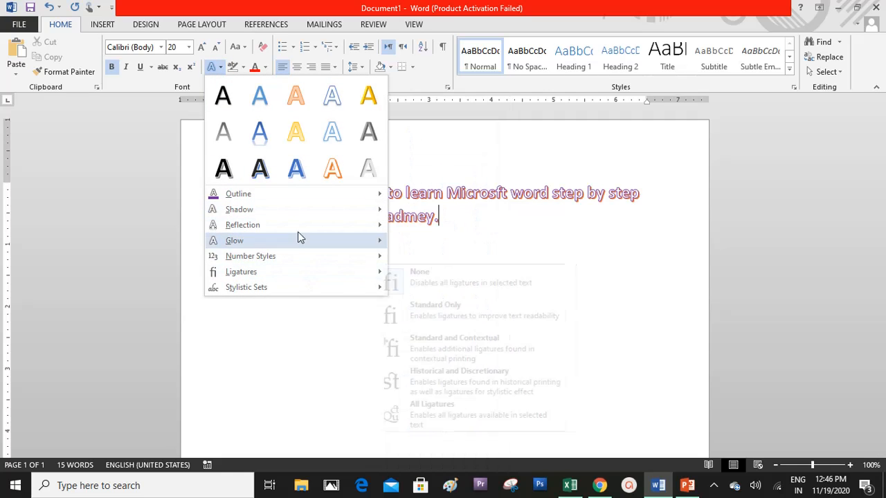
mouse_move(368, 200)
click(558, 256)
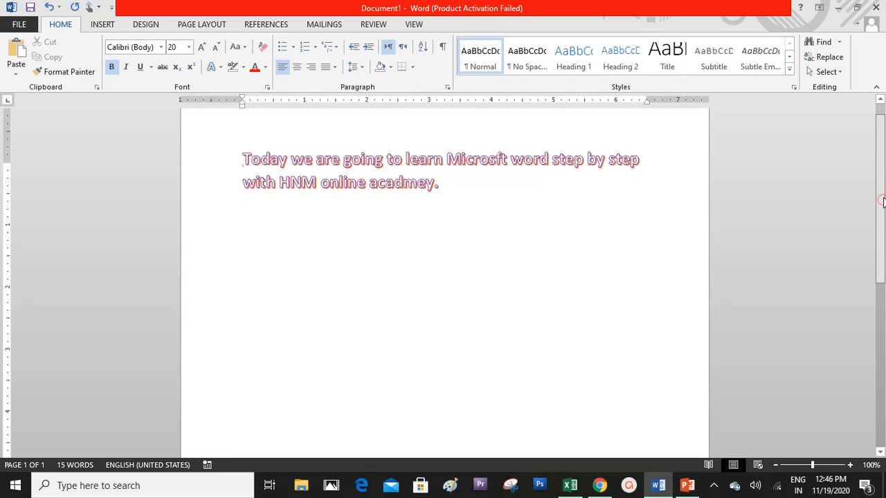
Copy the whole formatted sentence and paste it ten times after the original
click(240, 184)
drag(880, 163, 398, 123)
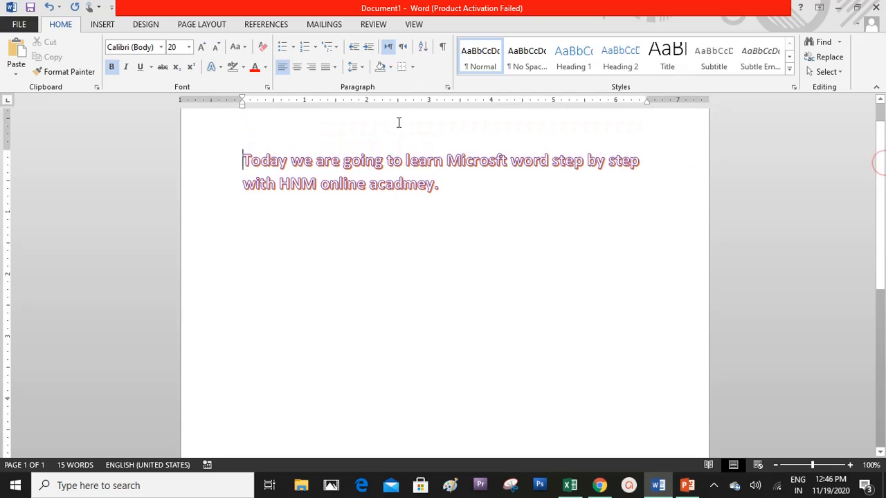
shift+click(451, 185)
key(ctrl+c)
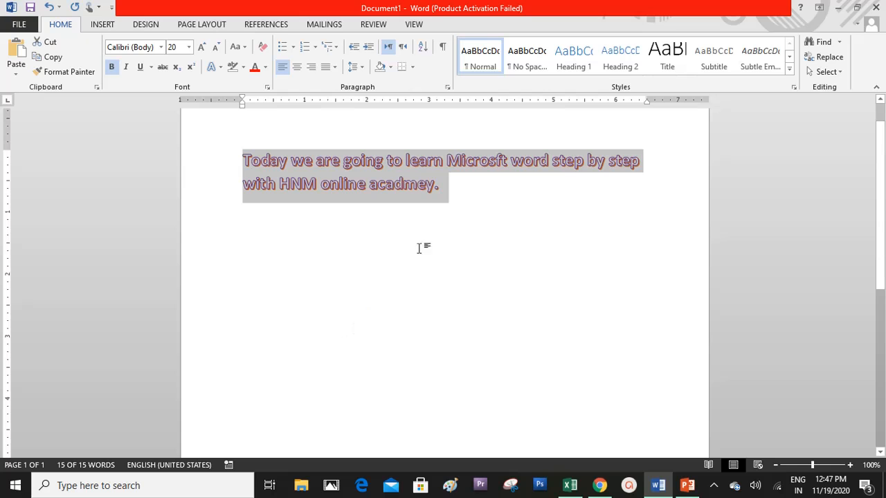
click(454, 191)
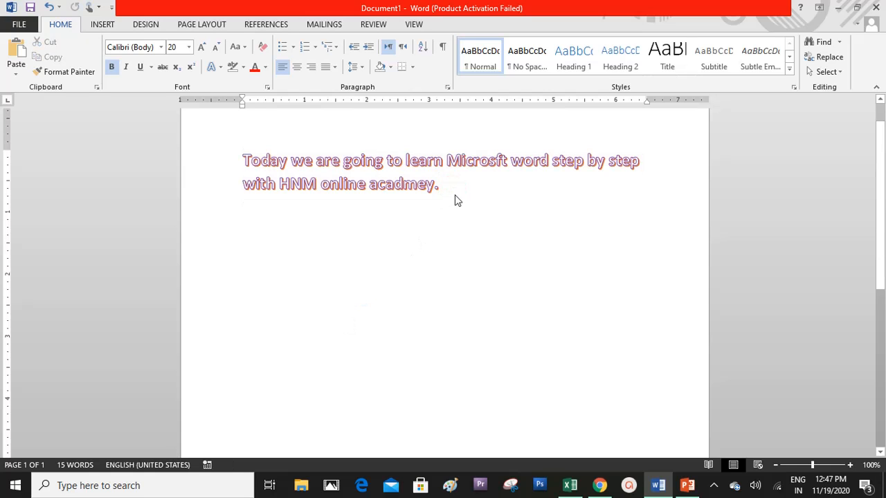
key(ctrl+v)
key(ctrl+v)
key(ctrl+v)
key(ctrl+v)
key(ctrl+v)
key(ctrl+v)
key(ctrl+v)
key(ctrl+v)
key(ctrl+v)
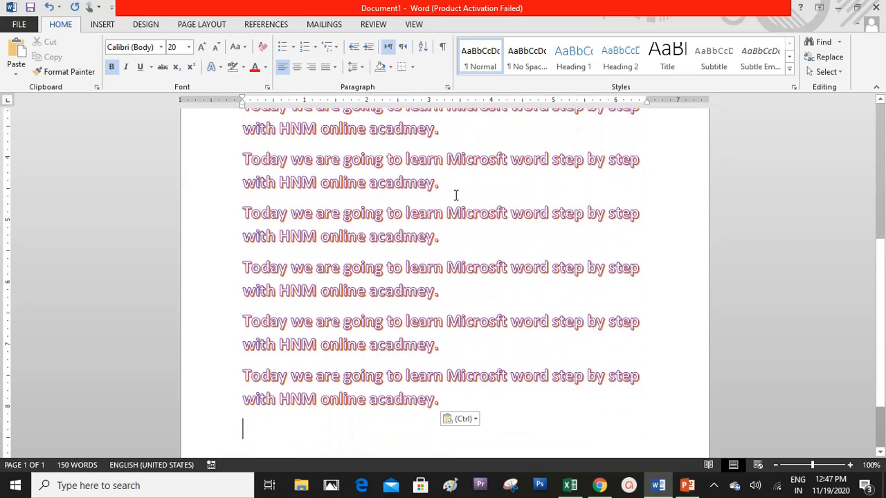
key(ctrl+v)
Remove the empty line at the document's end, try adding a new paragraph there, and end the last sentence with "acadme."
key(BackSpace)
key(BackSpace)
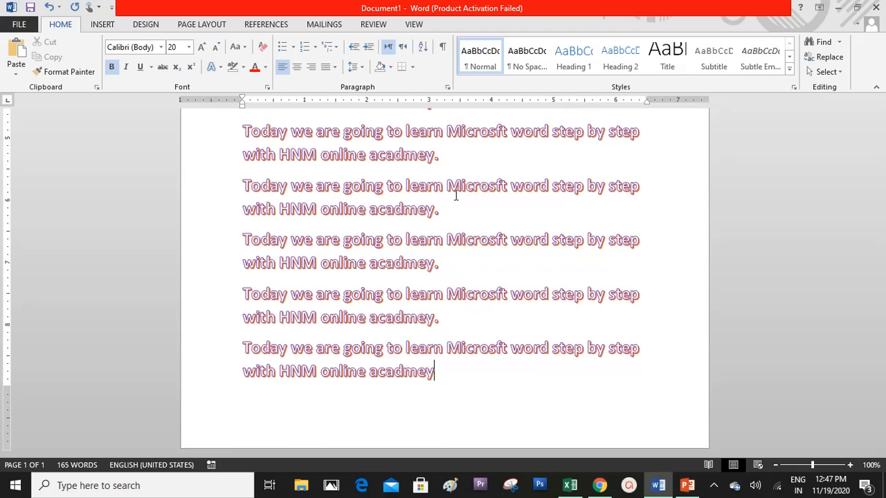
key(Return)
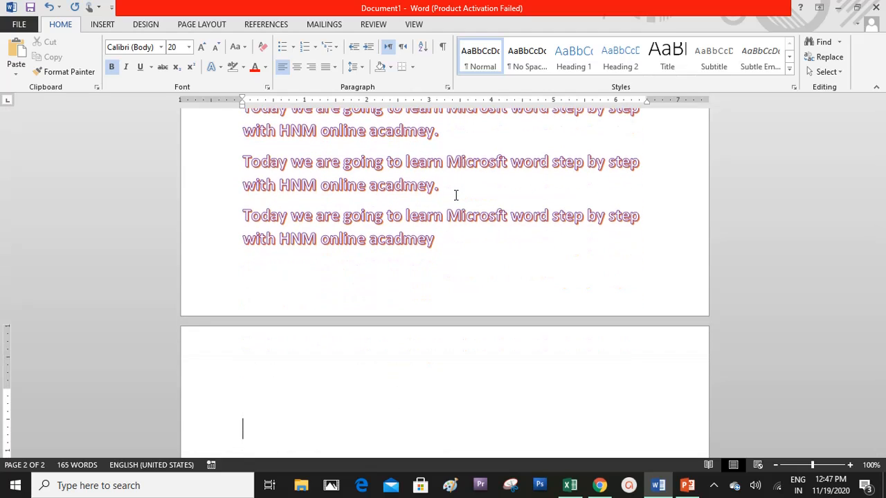
key(BackSpace)
key(BackSpace)
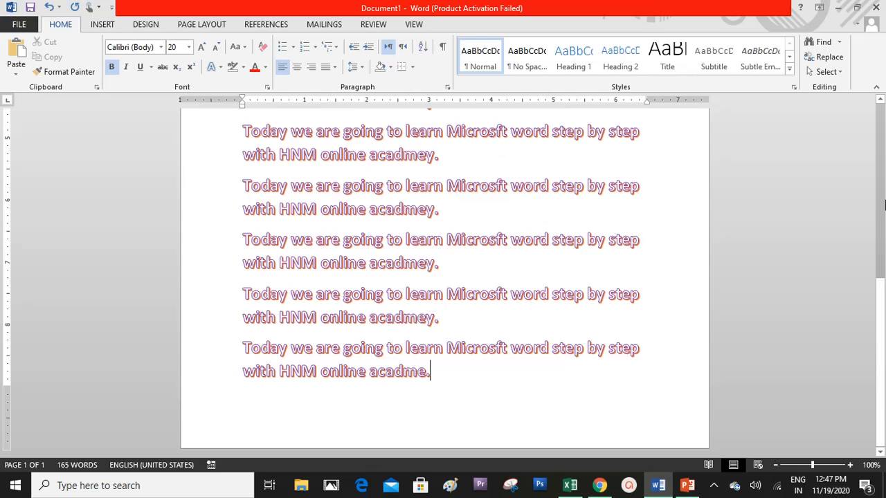
Copy the word "Today" from the start of the first paragraph and paste it on a new line below that paragraph
drag(884, 401, 883, 315)
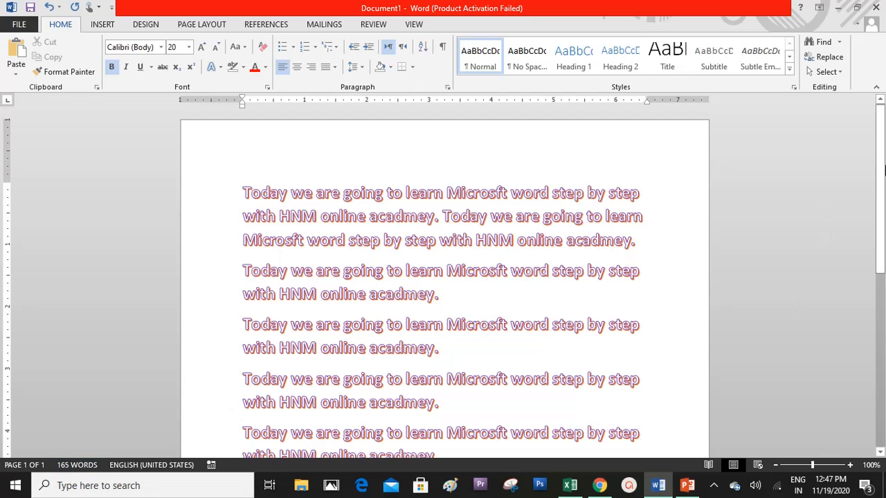
drag(880, 167, 884, 379)
scroll(379, 284, up, 5)
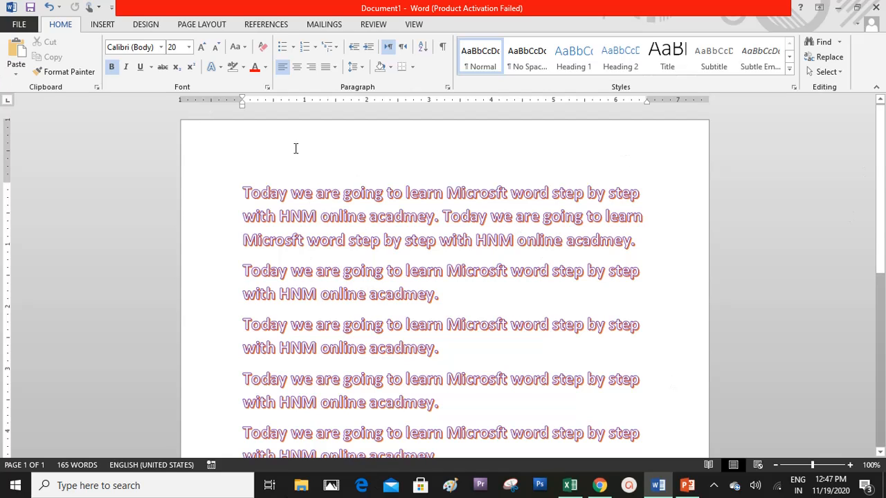
drag(287, 194, 242, 193)
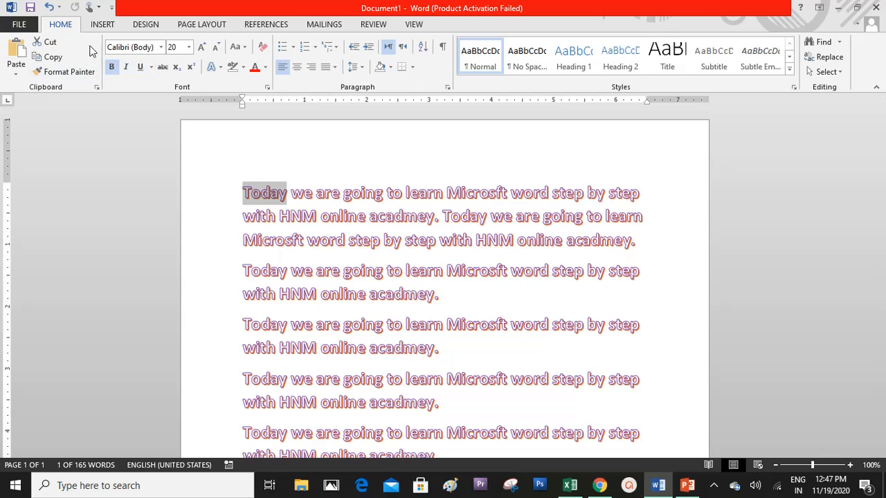
click(50, 57)
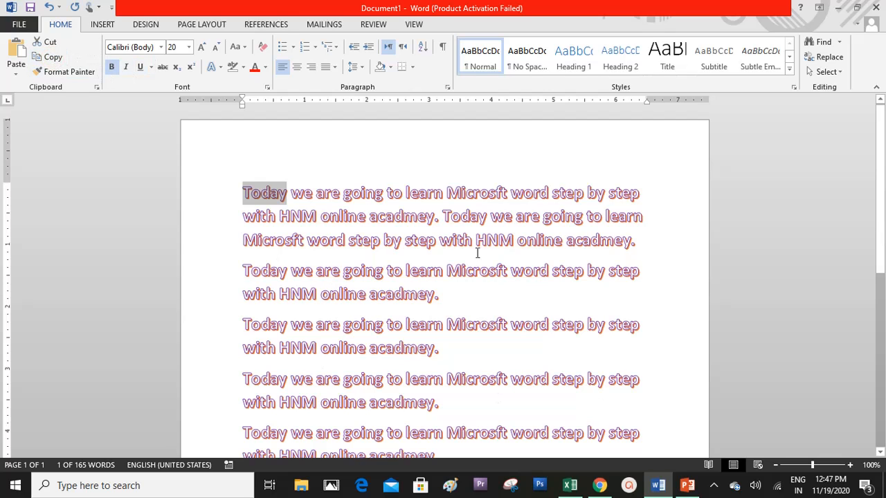
click(643, 242)
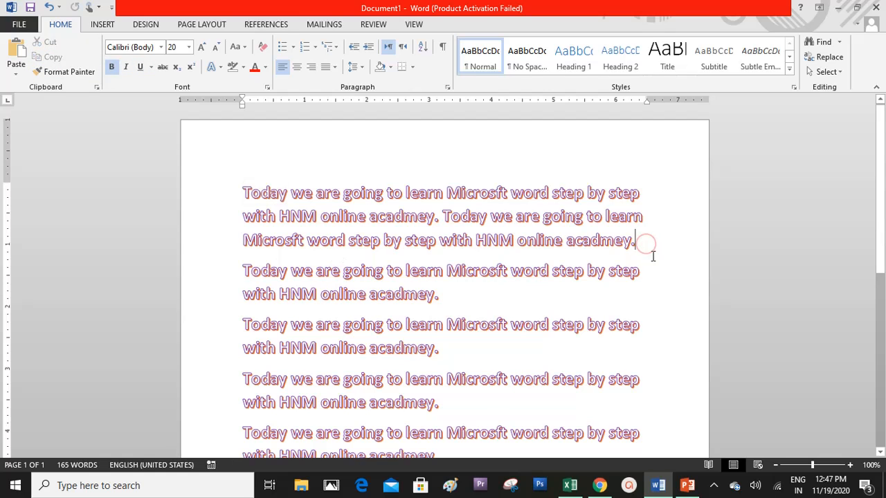
key(Return)
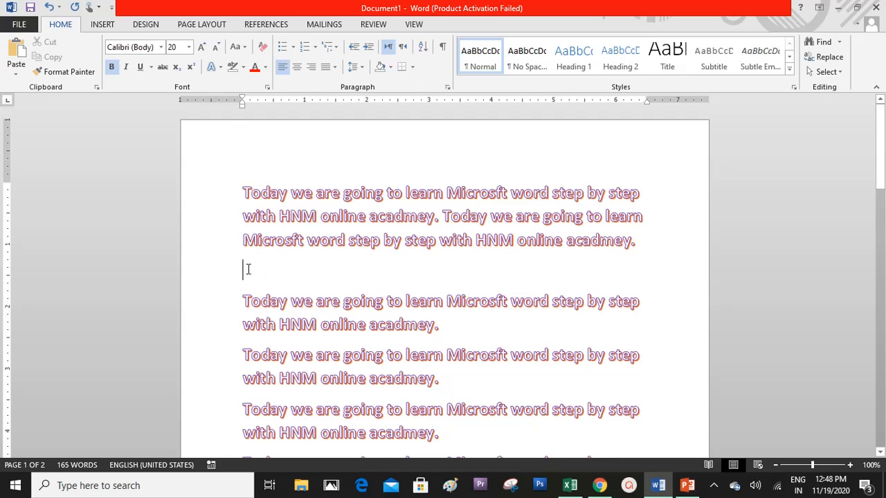
click(246, 269)
click(16, 48)
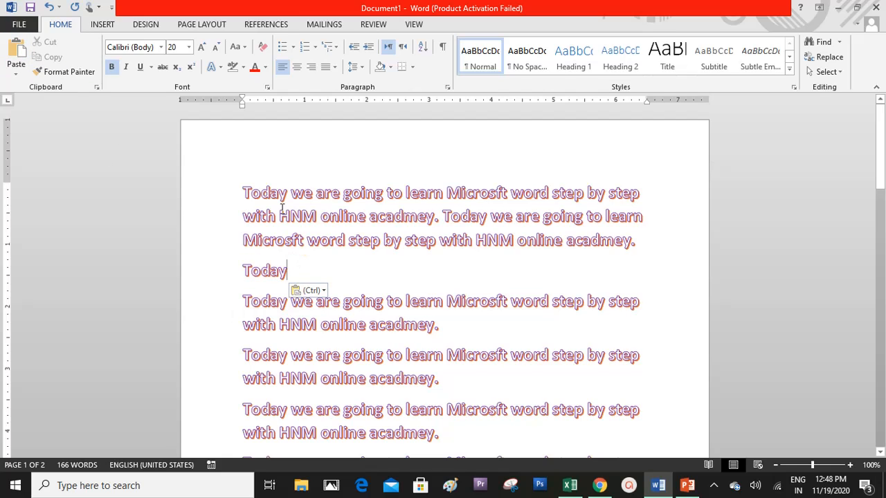
Select the original word "Today" and its pasted copy in turn, and remove the copy from its line
drag(287, 192, 275, 192)
drag(244, 188, 242, 188)
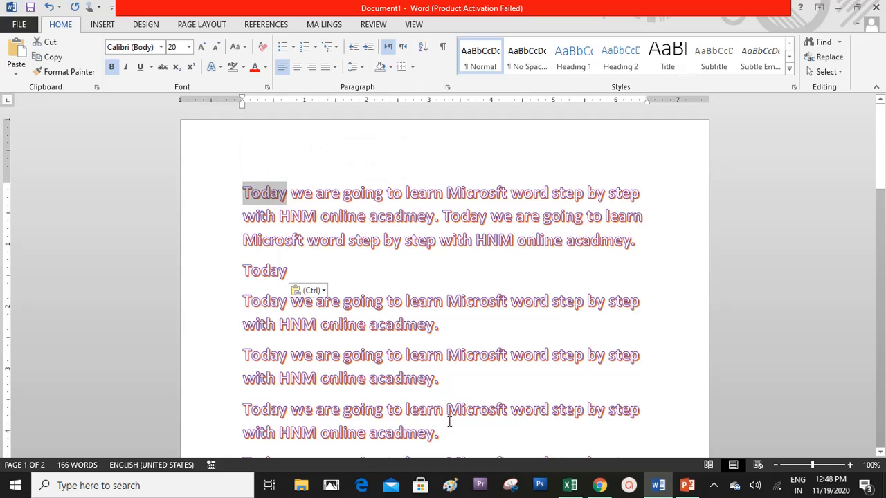
click(288, 266)
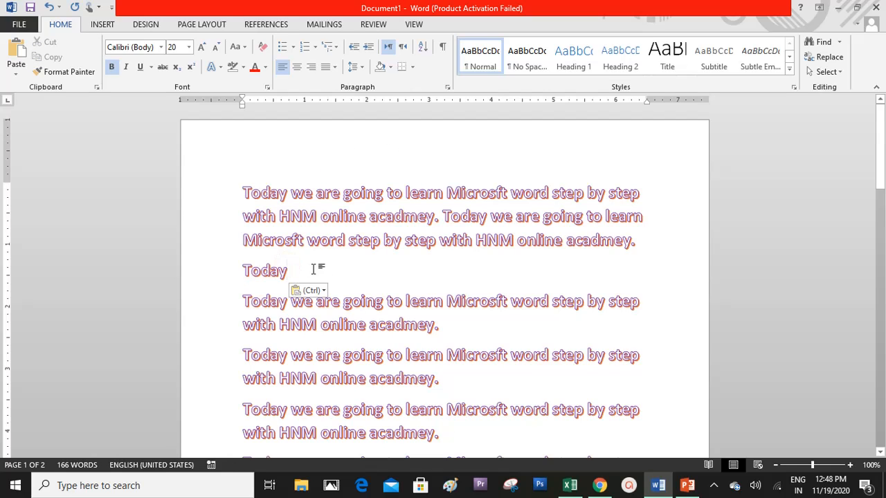
drag(288, 193, 243, 193)
double_click(298, 272)
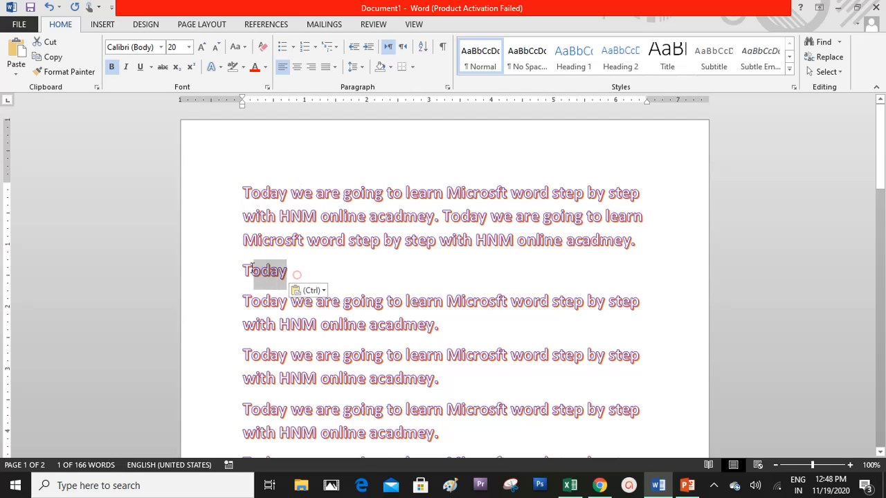
click(326, 270)
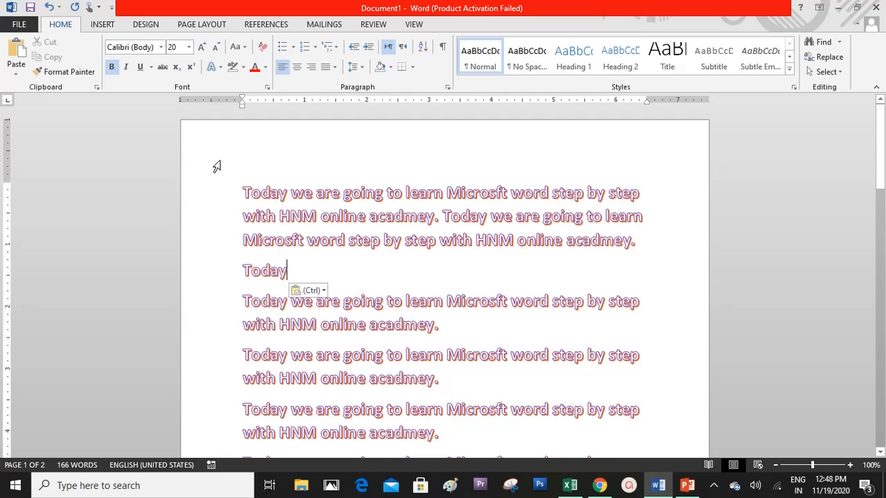
key(ctrl+BackSpace)
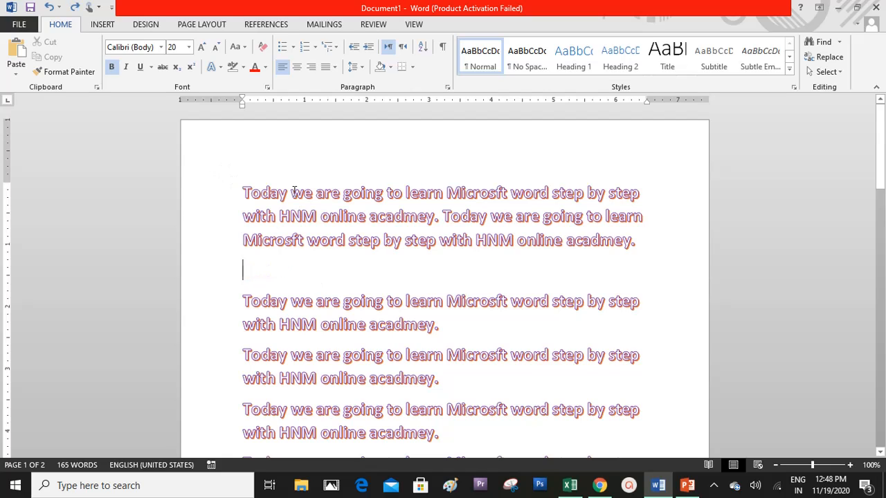
Cut the word "Today" from the start of the first paragraph and paste it on the empty line below
drag(290, 192, 242, 194)
click(255, 265)
key(Delete)
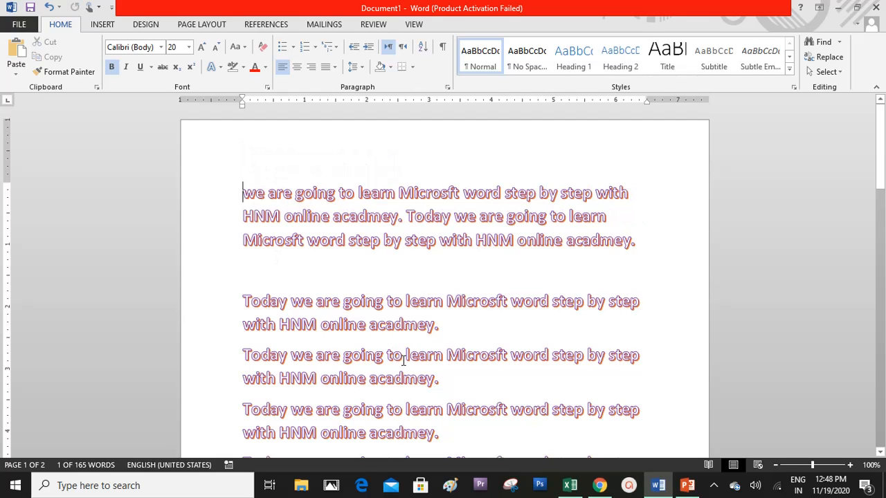
click(252, 271)
key(ctrl+v)
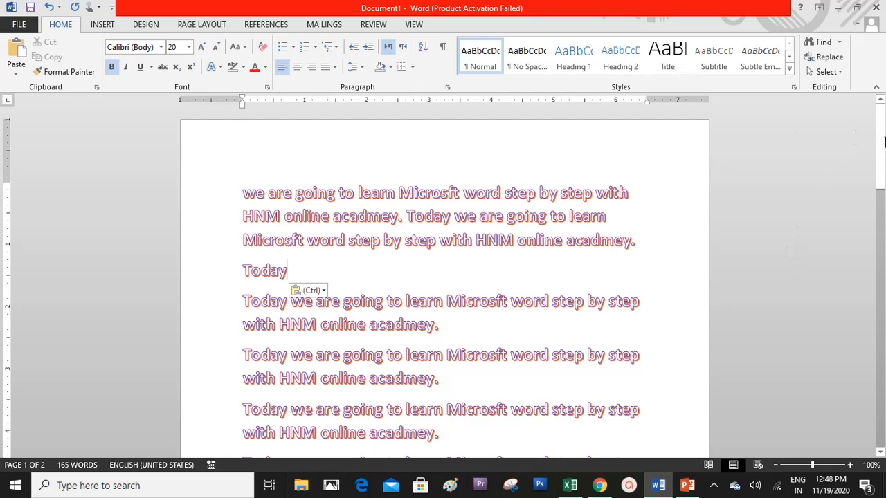
Add an empty line below the single word "Today" and apply the solid black preset text effect to all text in the document
mouse_move(883, 142)
mouse_down()
mouse_move(882, 160)
mouse_move(882, 149)
mouse_up()
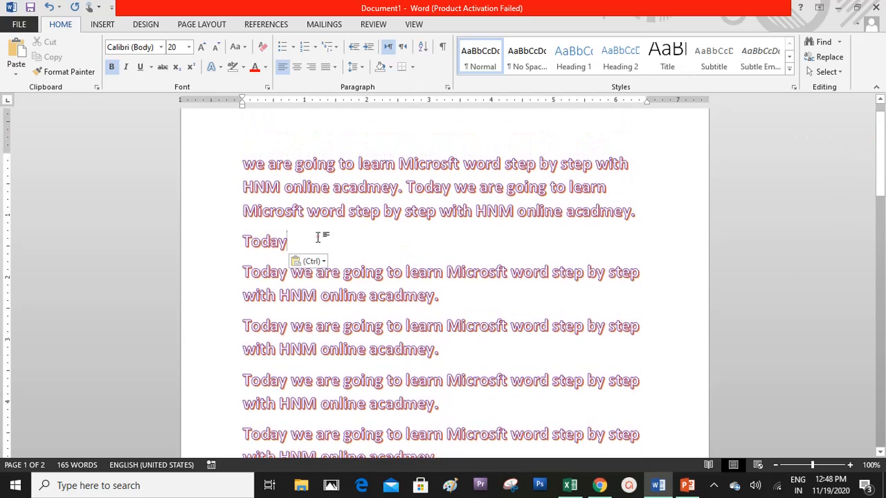
key(Return)
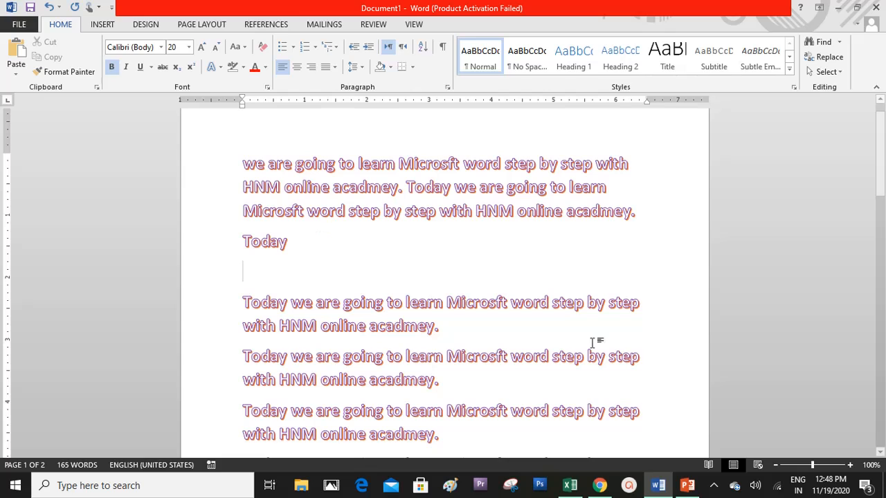
click(220, 66)
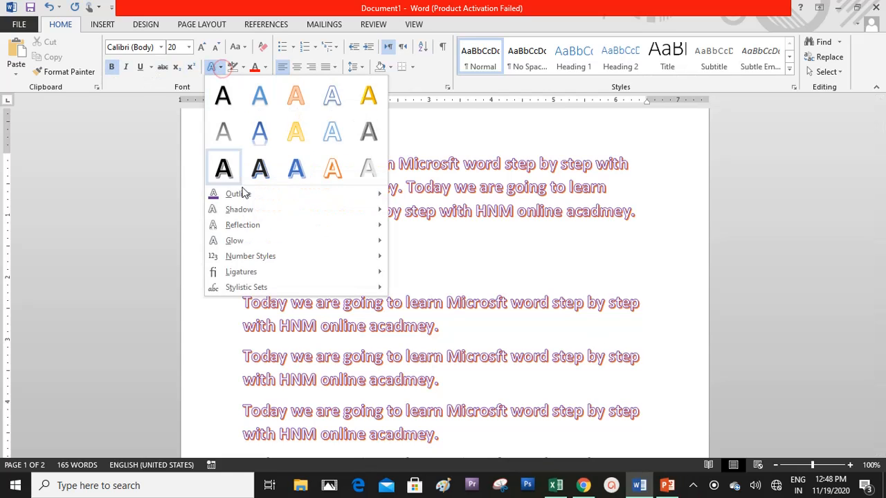
click(451, 251)
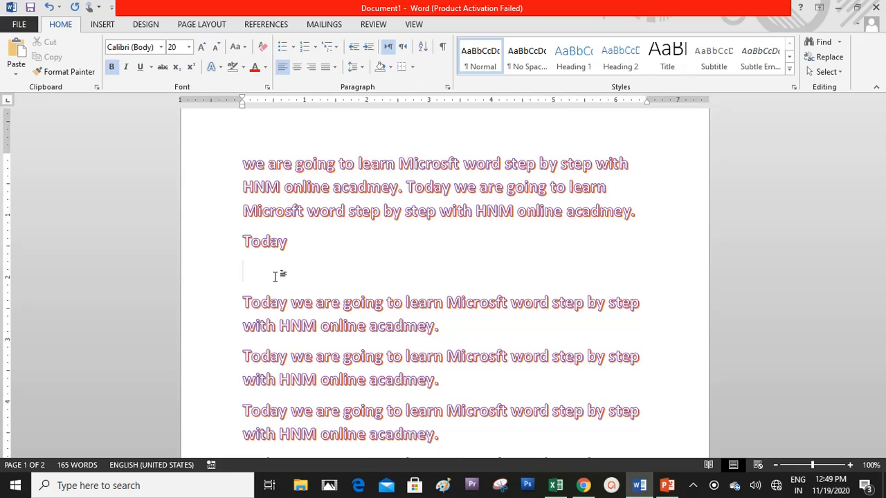
key(ctrl+a)
click(220, 67)
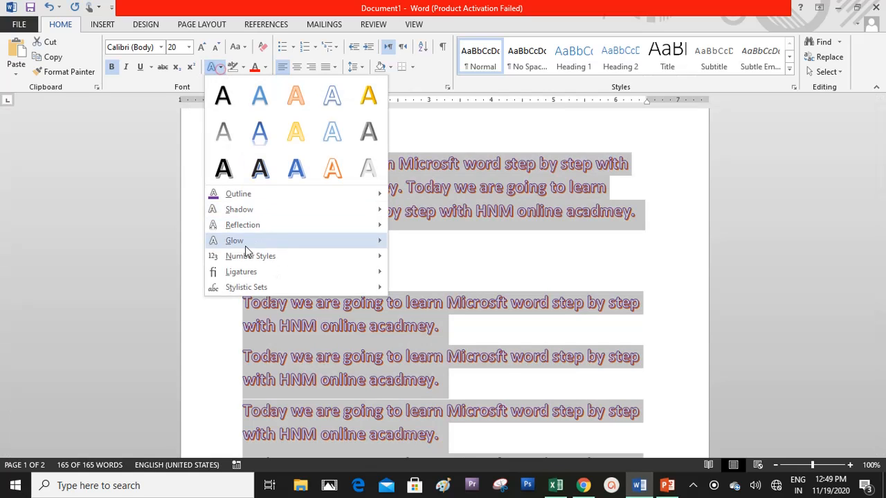
click(223, 96)
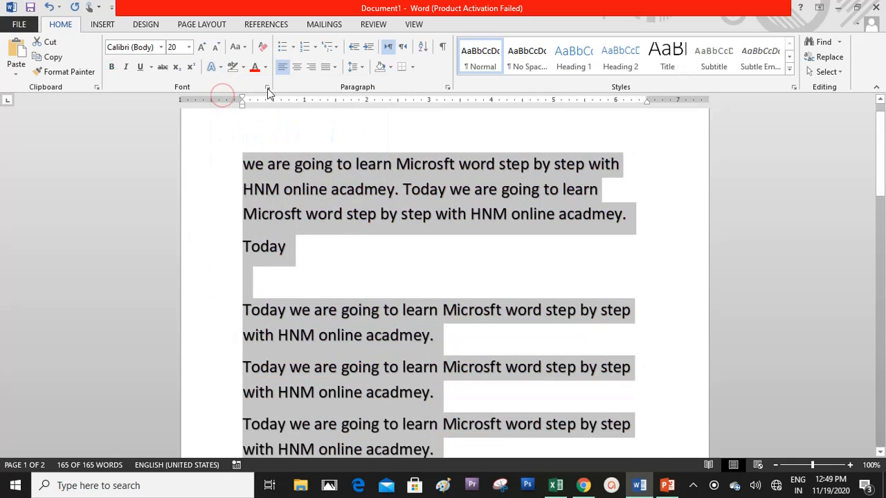
Enter "Room", "Chairs", "Tables" and "Laptops" on separate lines, starting on the empty line below "Today"
click(294, 284)
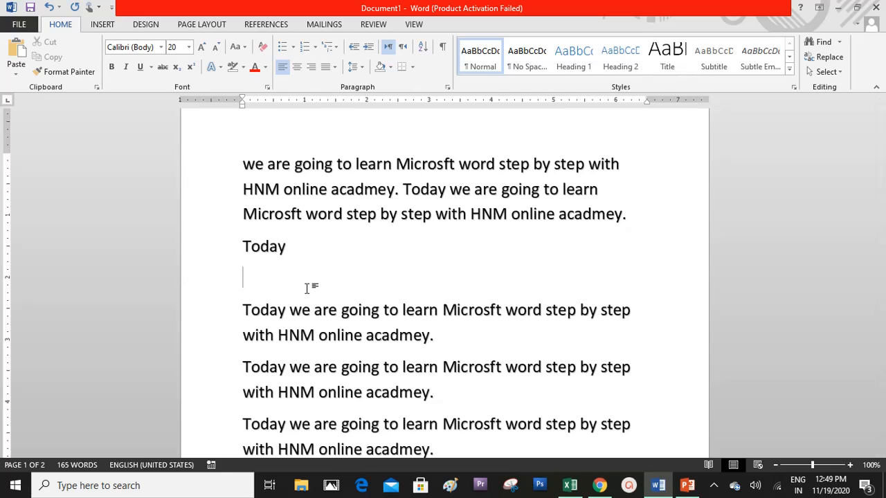
text(Room)
key(Return)
text(Chairs)
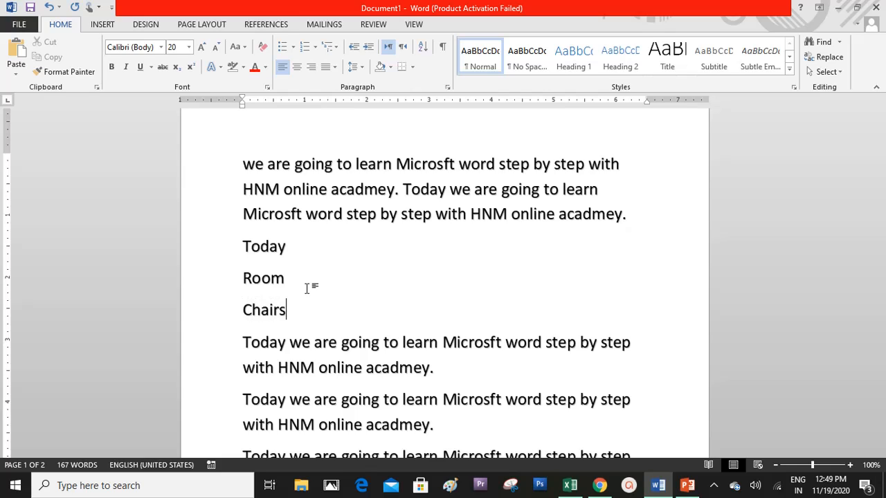
key(Return)
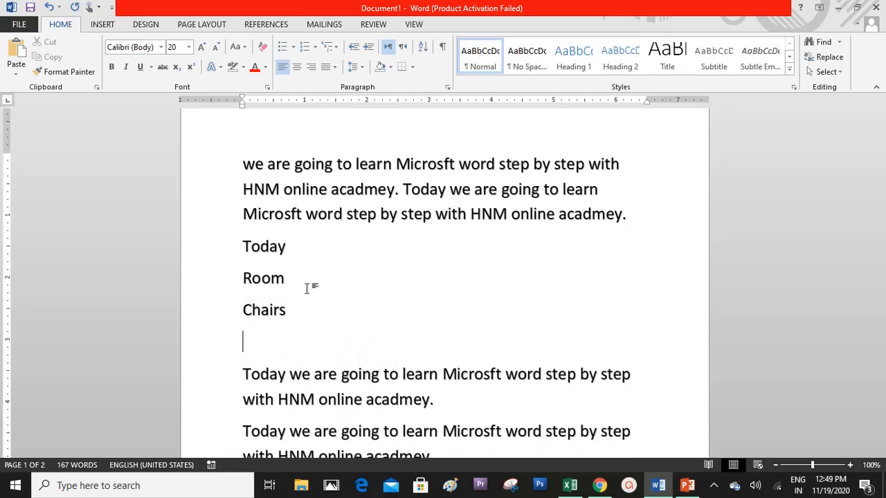
text(Tables)
key(Return)
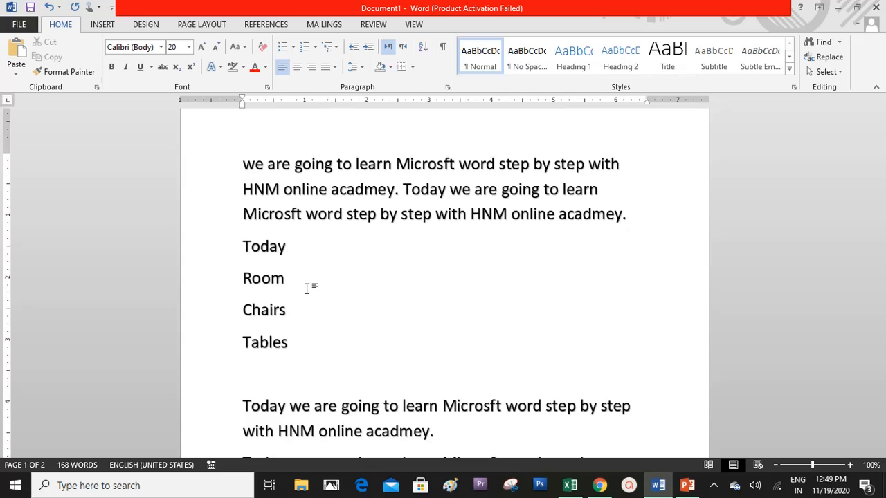
text(Laptops)
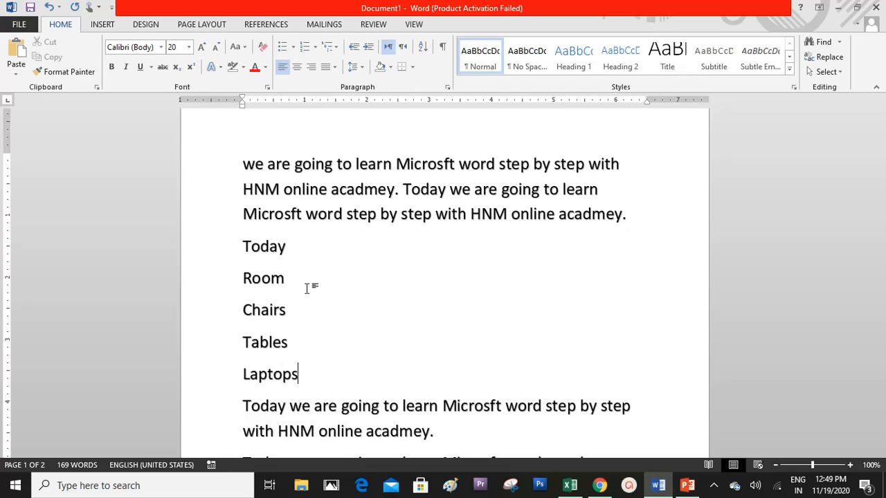
Add the lines "Shows" and "Bags" below "Laptops"
key(Return)
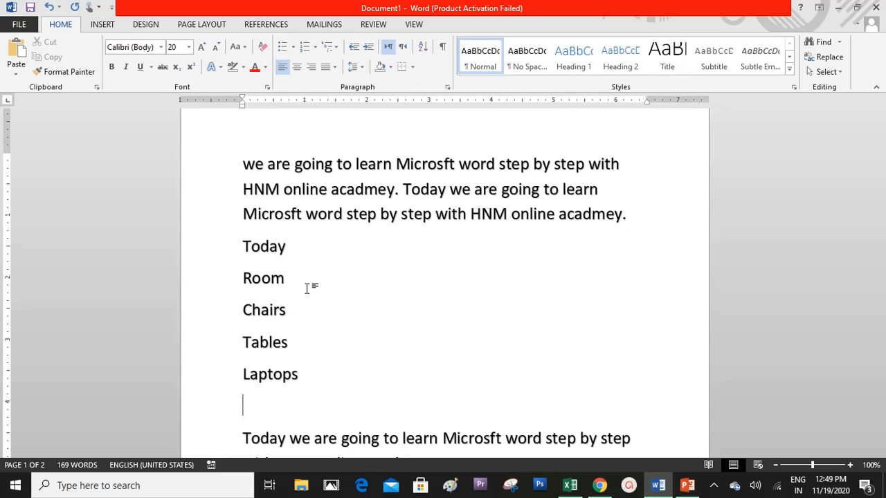
text(Shou)
key(BackSpace)
text(ws)
key(Return)
text(B)
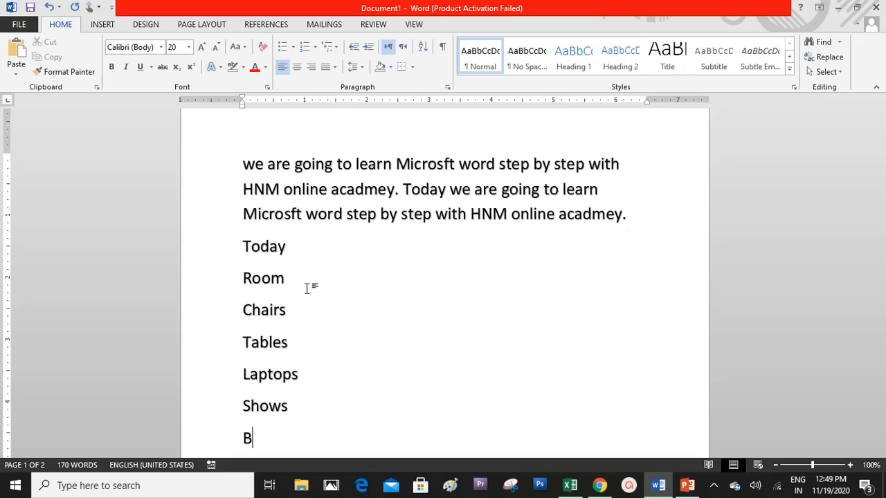
text(e)
key(BackSpace)
text(ags)
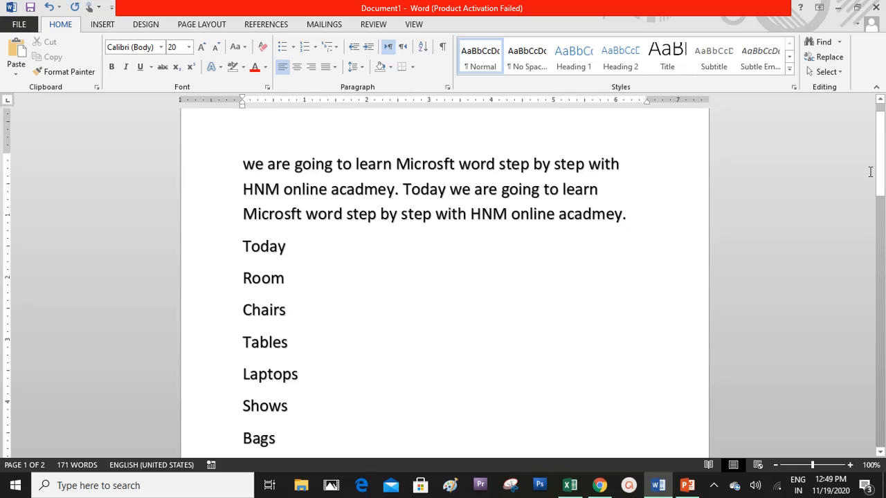
Turn the five lines from "Chairs" to "Bags" into a list with round bullets and switch it to 1, 2, 3 numbering
mouse_move(880, 171)
mouse_down()
mouse_move(882, 204)
mouse_move(882, 182)
mouse_up()
drag(286, 367, 233, 217)
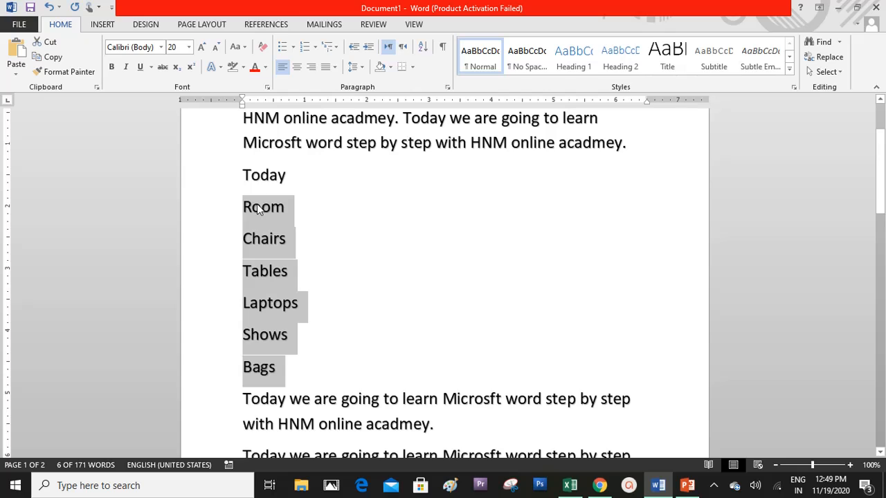
click(258, 209)
drag(280, 368, 228, 243)
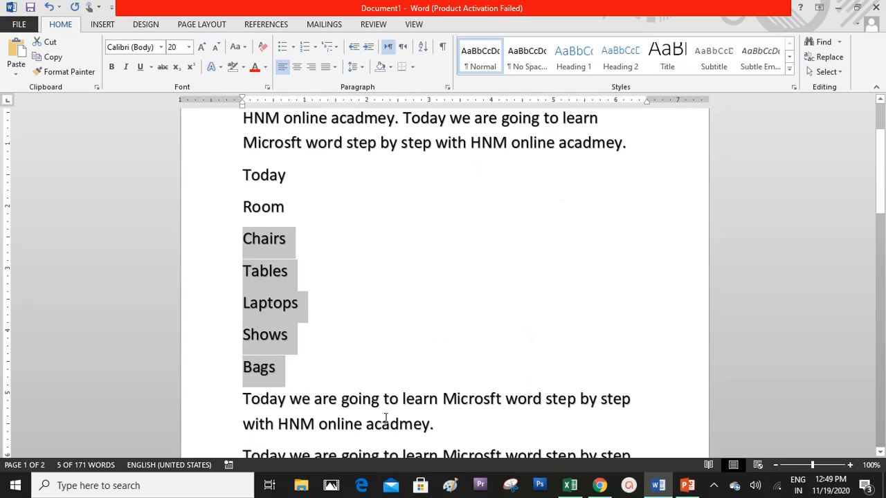
click(283, 49)
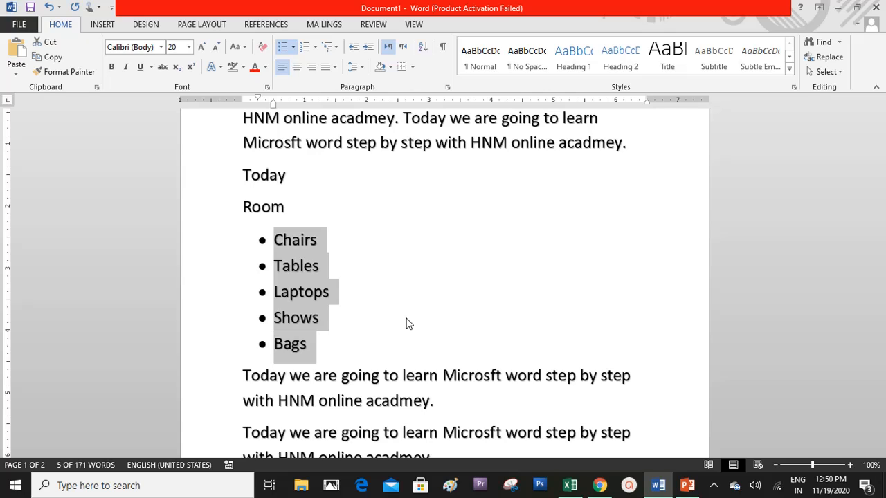
click(305, 48)
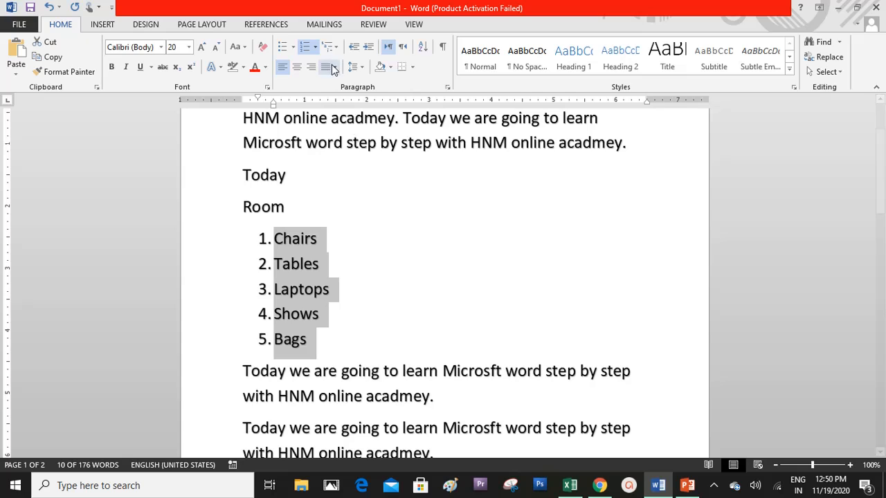
View the multilevel list styles, and change the numbered list to check mark bullets and on to arrowhead bullets
click(330, 47)
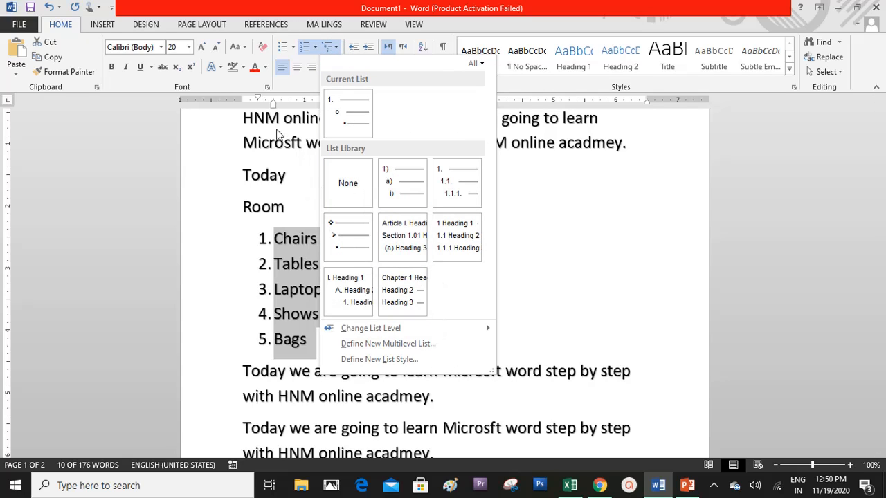
click(280, 238)
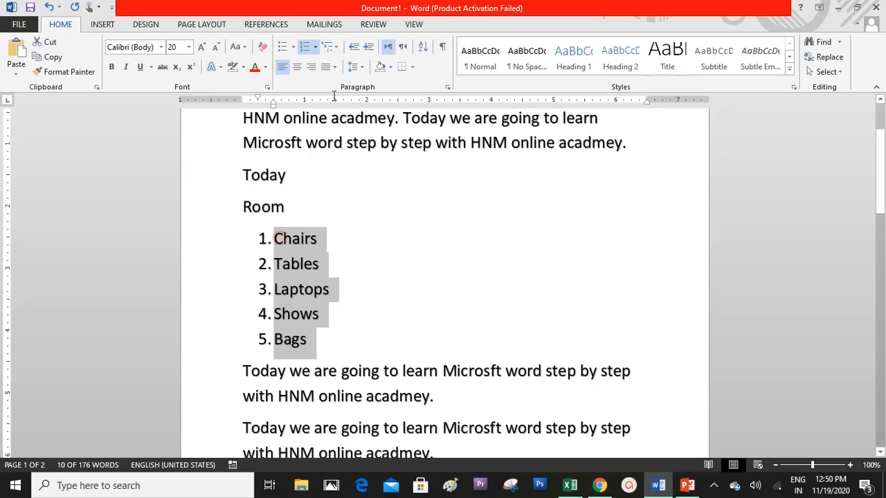
click(294, 49)
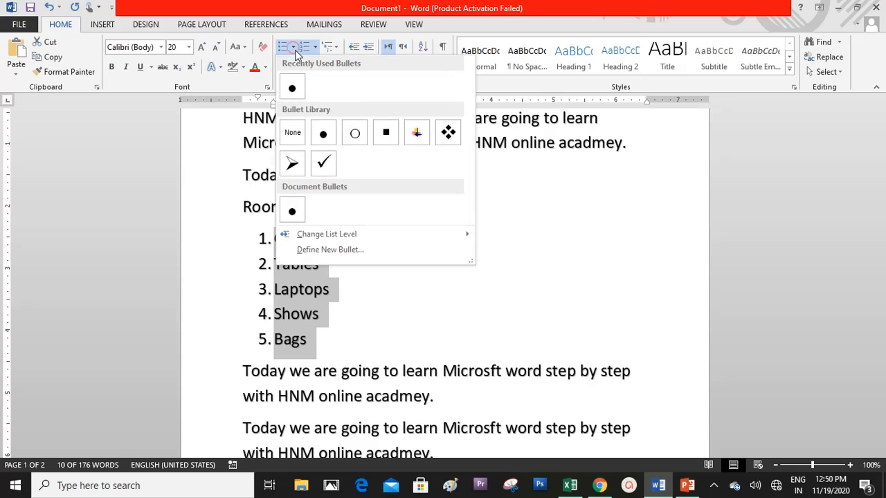
click(324, 164)
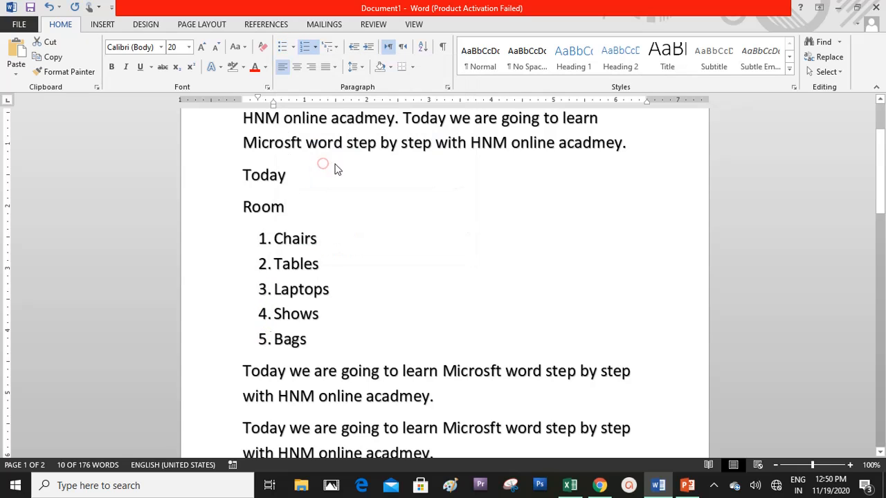
click(293, 47)
click(291, 166)
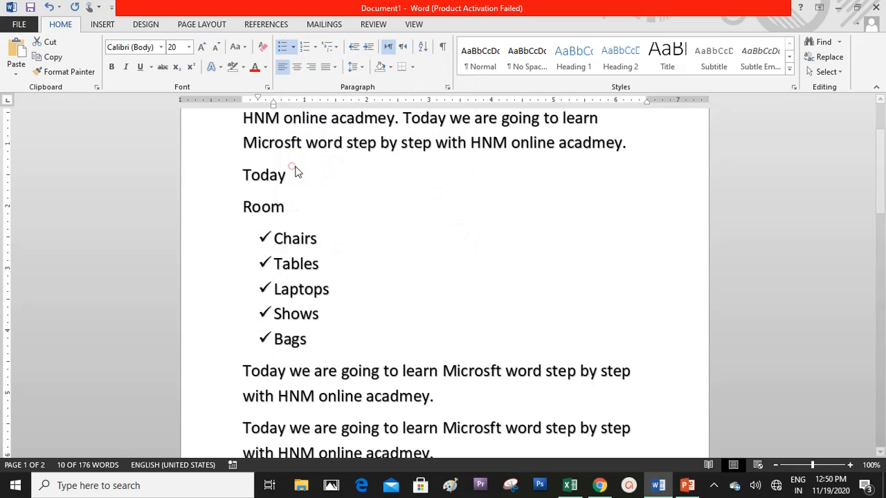
Change the bullets of the list under "Room" to solid squares
click(293, 47)
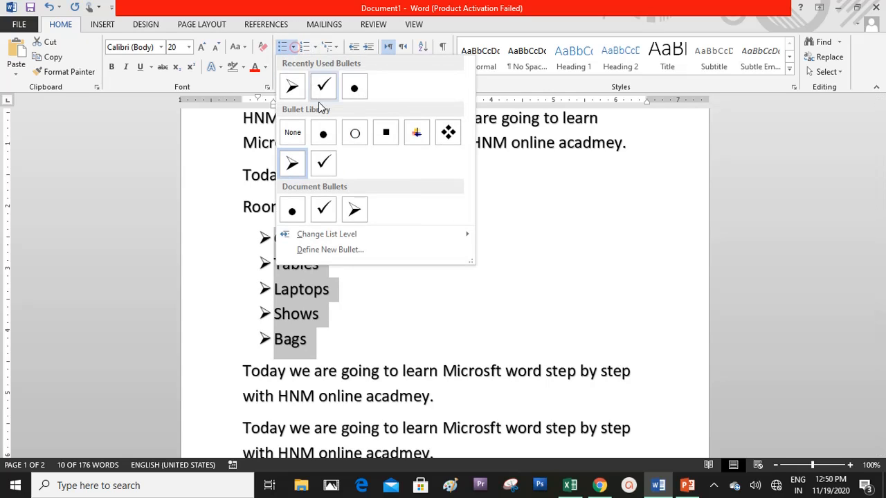
click(386, 134)
click(383, 309)
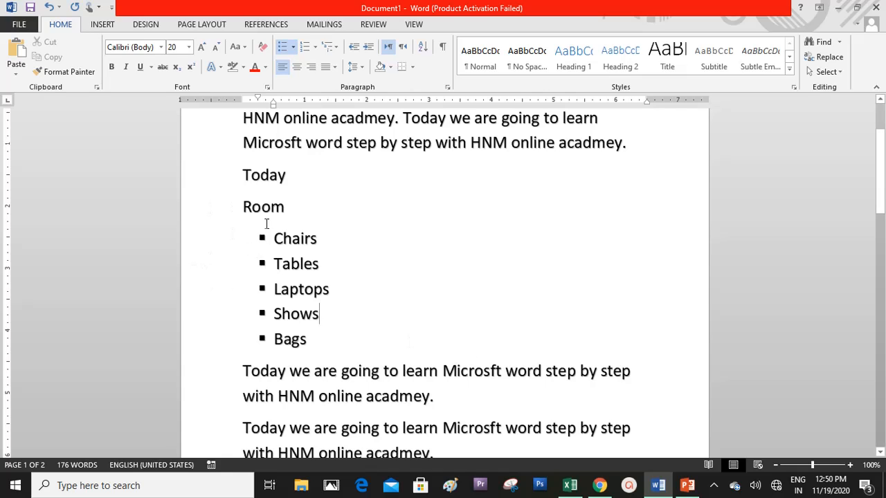
Delete the "Chairs" item from the list, and undo both the deletion and the change to square bullets
double_click(288, 238)
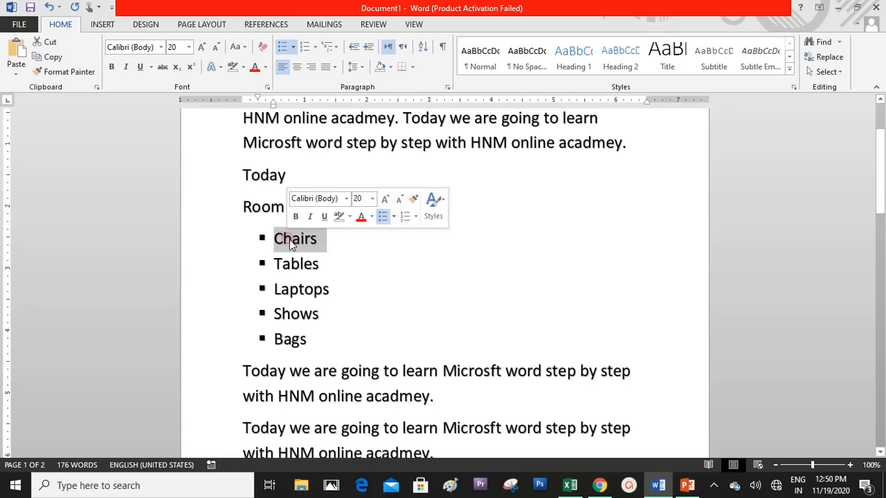
key(Delete)
key(Delete)
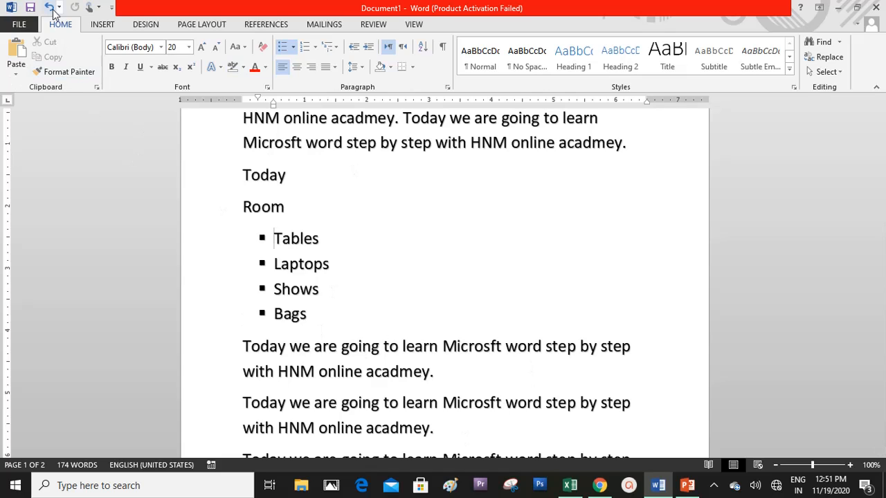
click(50, 8)
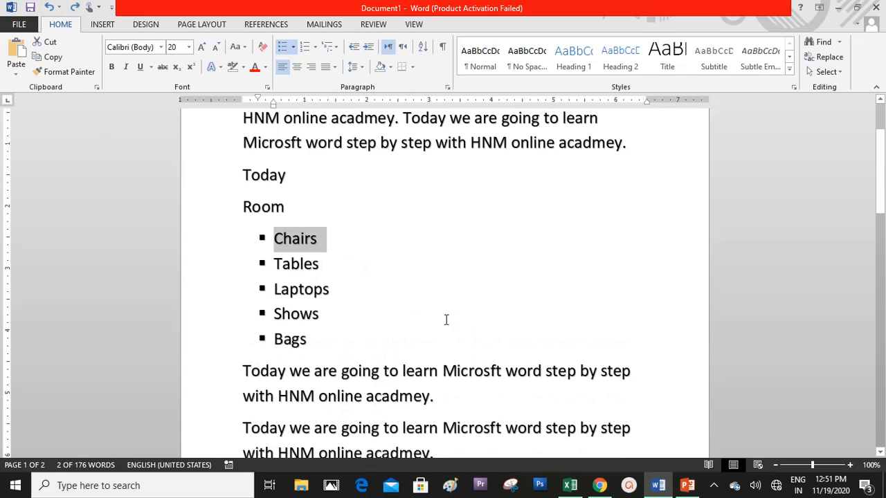
key(ctrl+z)
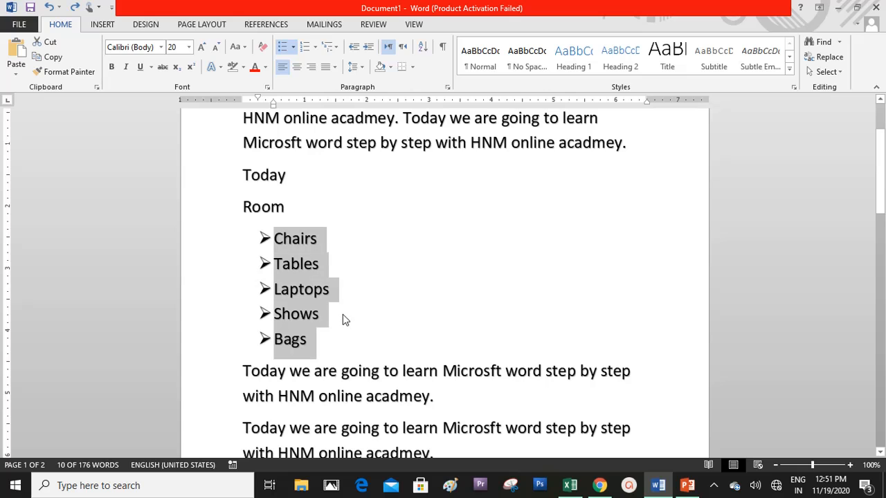
Delete the "Chairs" item from the arrowhead list once more and undo that deletion
click(314, 252)
click(280, 237)
double_click(283, 236)
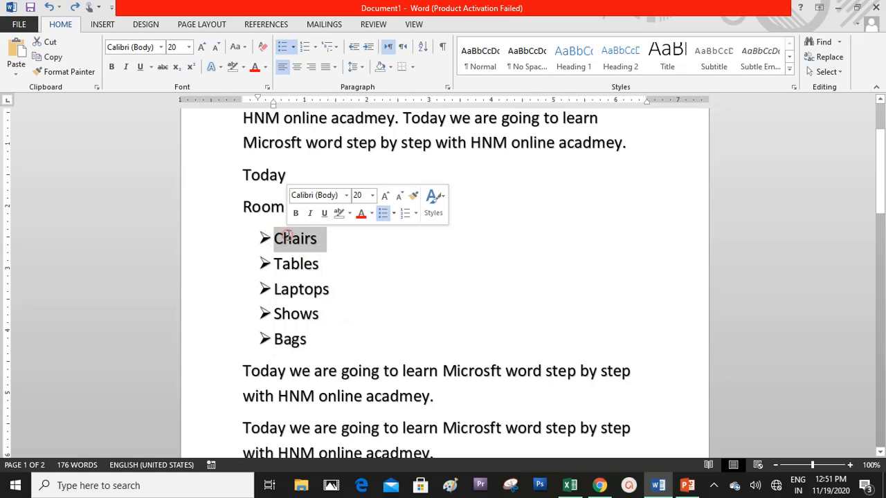
key(F12)
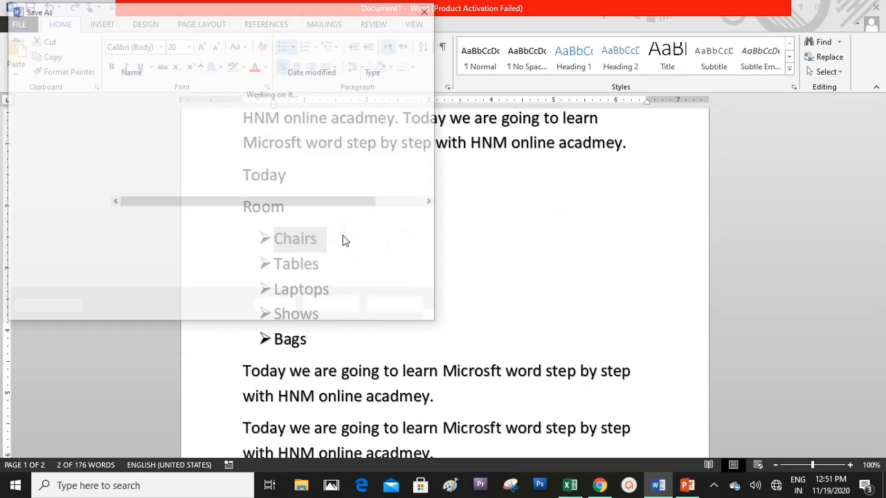
key(Escape)
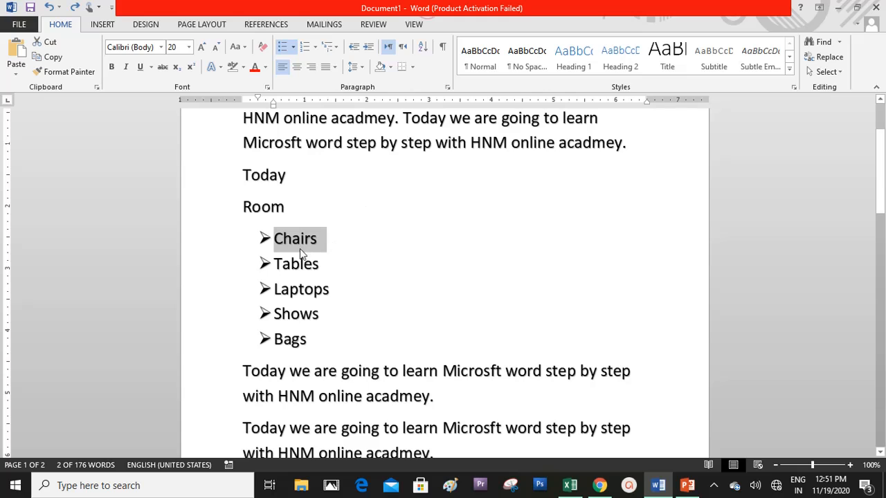
key(Delete)
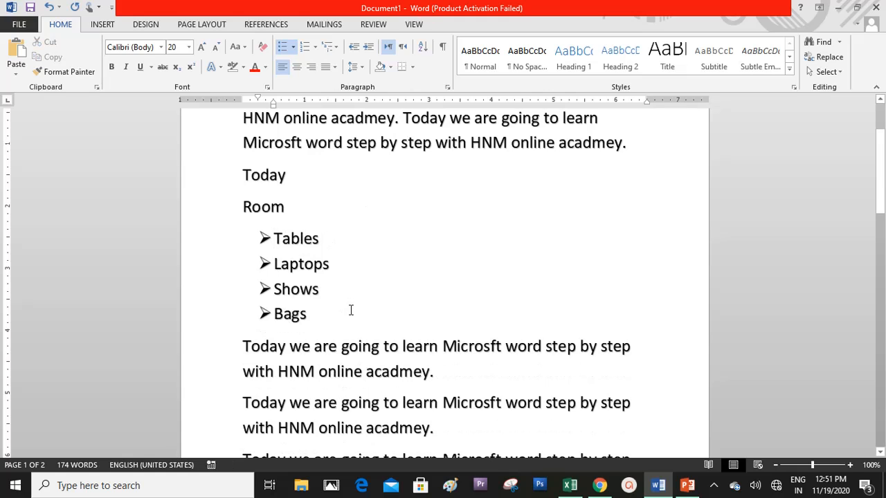
key(ctrl+z)
click(341, 286)
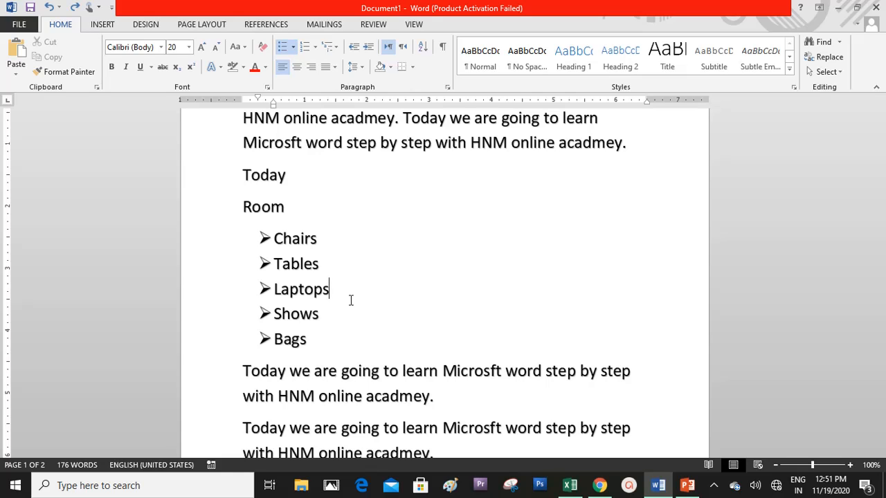
click(351, 300)
drag(882, 238, 882, 188)
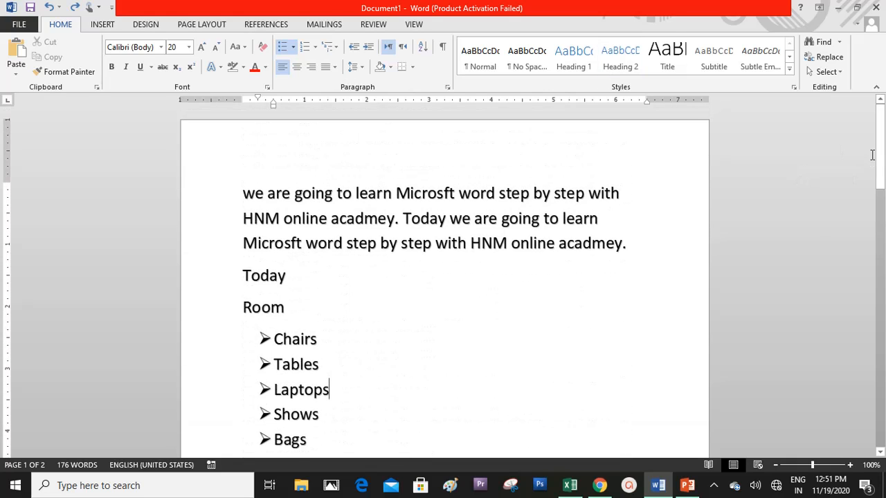
drag(877, 151, 884, 147)
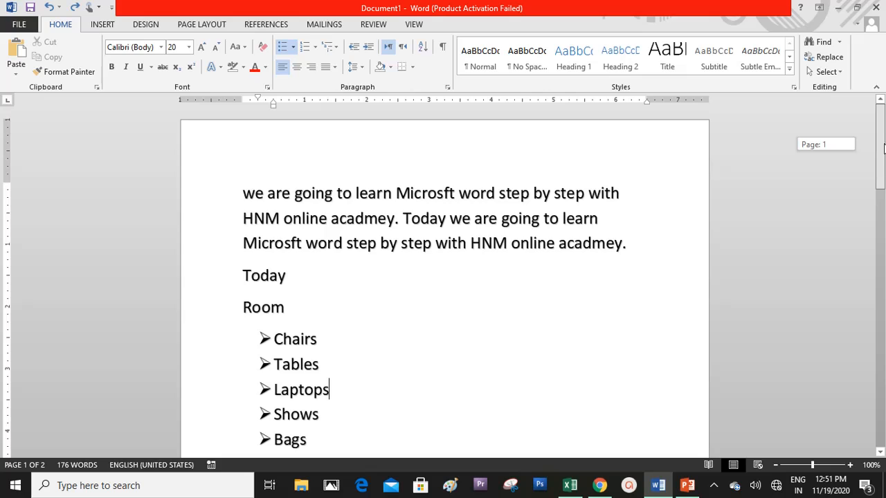
click(304, 211)
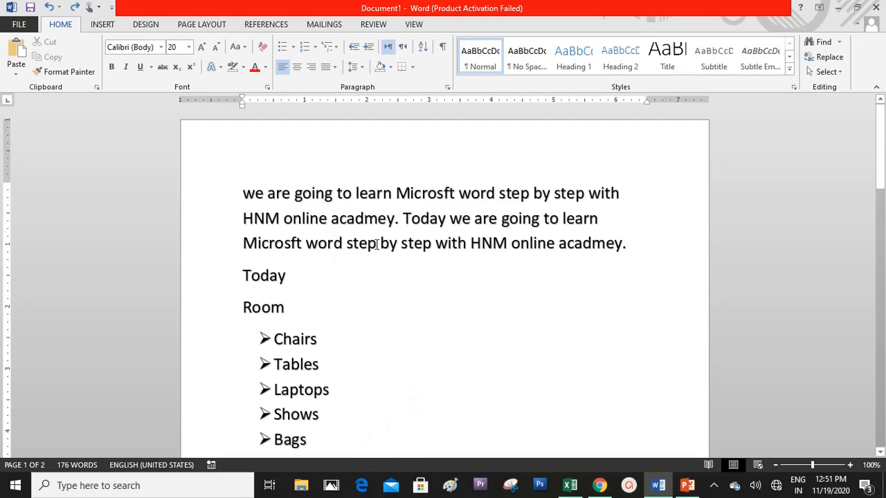
click(882, 134)
mouse_move(883, 127)
mouse_down()
mouse_move(882, 142)
mouse_move(882, 116)
mouse_up()
drag(880, 163, 880, 130)
Open the document's print settings, raise the number of copies to 2 and set it back to 1
key(ctrl+p)
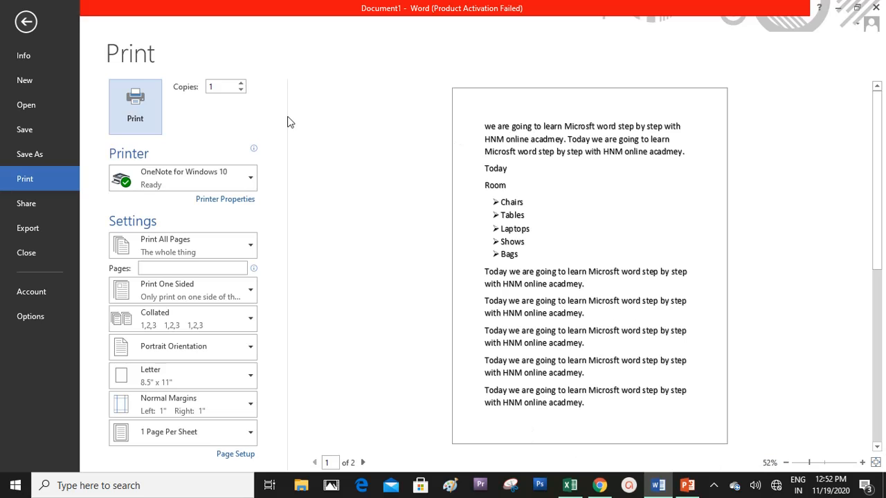
click(241, 83)
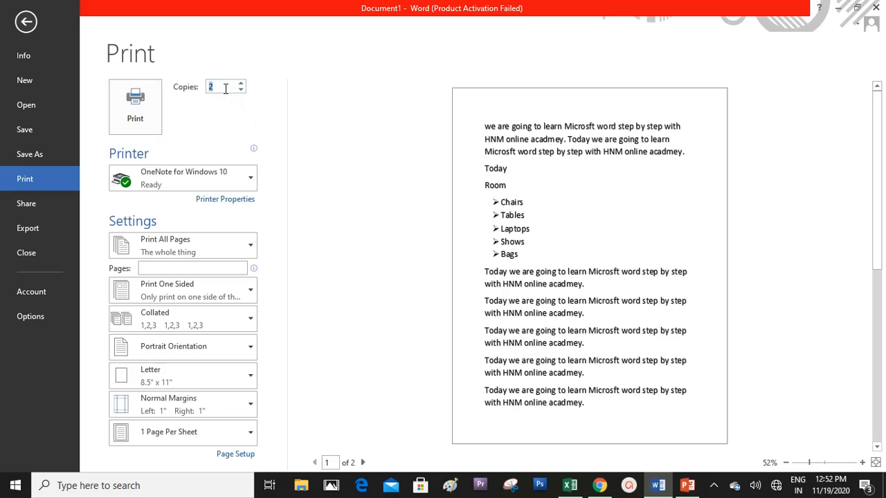
click(241, 90)
View the available printers in the print settings and close the list without choosing another one
click(242, 181)
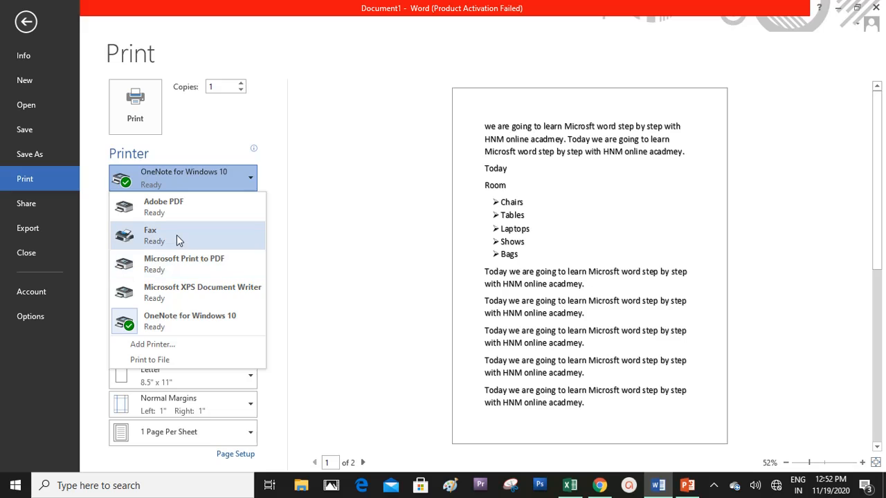
mouse_move(176, 236)
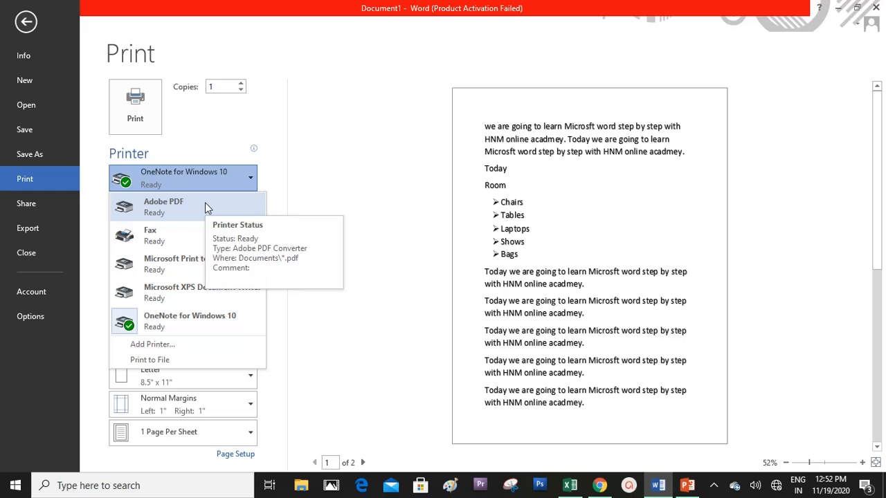
mouse_move(159, 270)
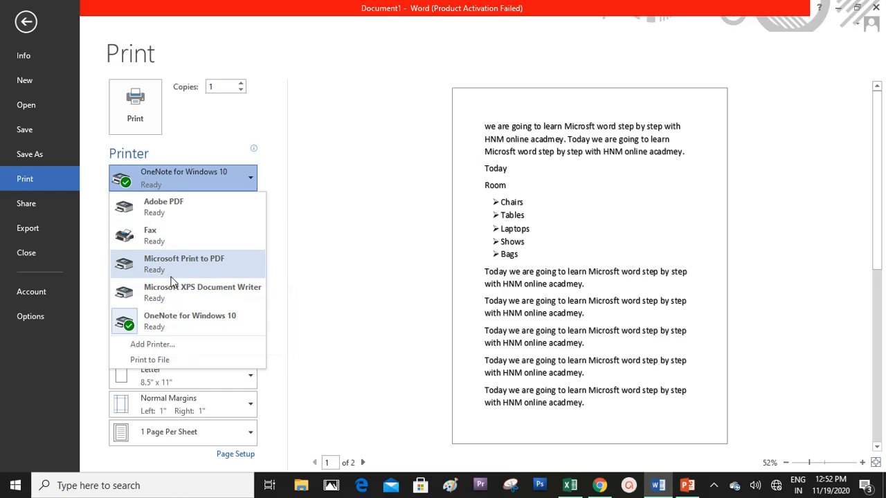
click(357, 174)
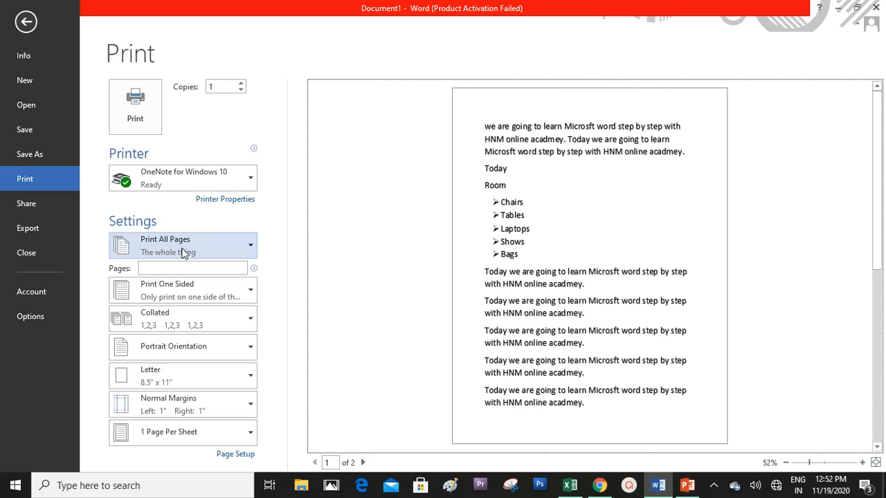
Enter 3 as the page range to print, clear it again, and return to the document
click(166, 270)
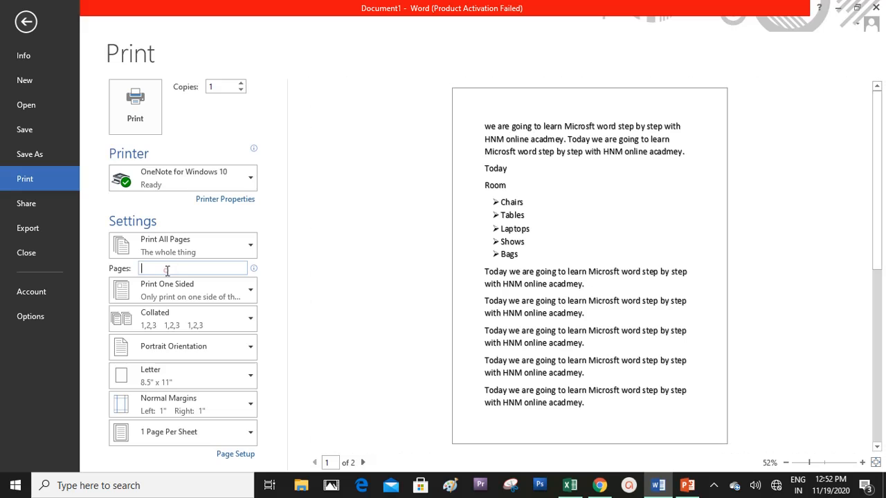
text(3)
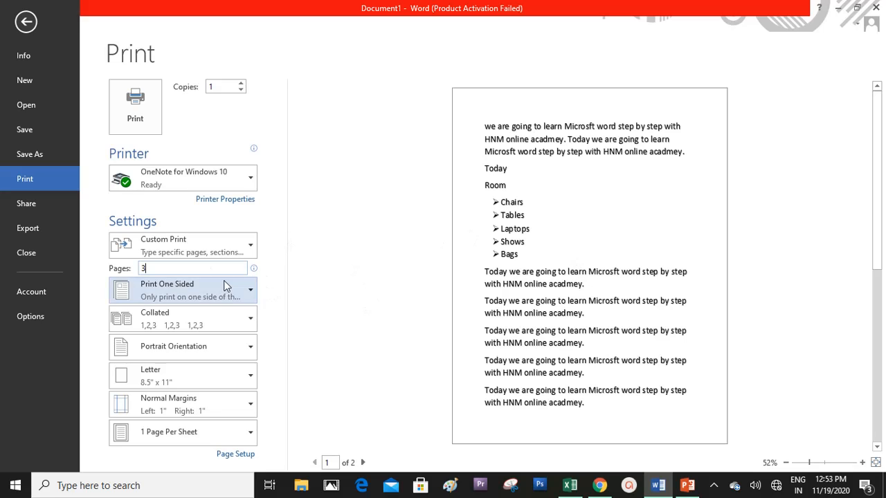
key(BackSpace)
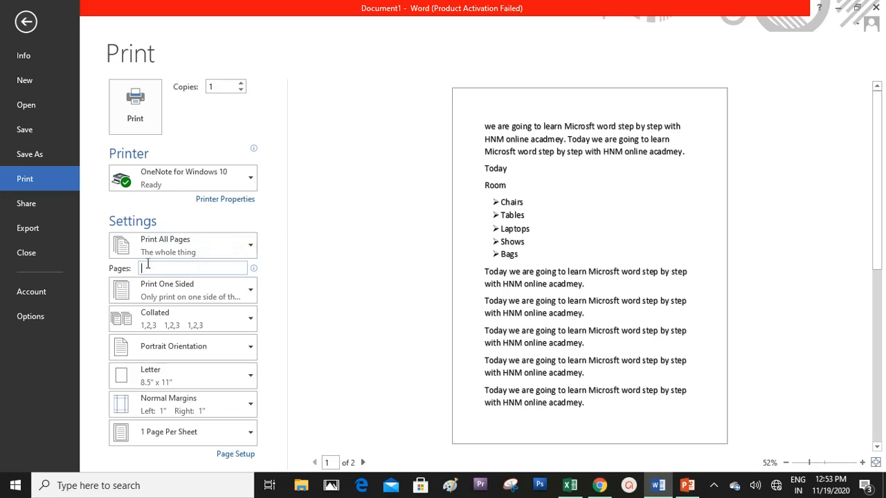
click(27, 22)
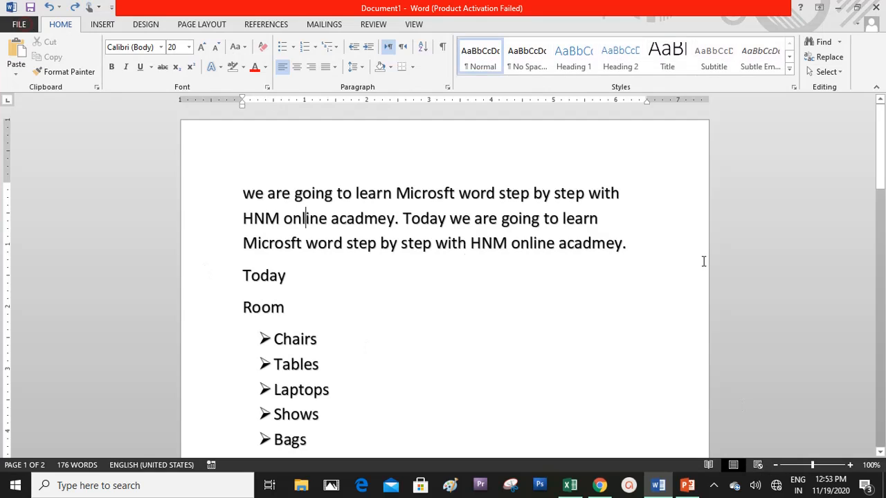
drag(884, 141, 884, 120)
drag(883, 139, 881, 130)
drag(882, 123, 288, 330)
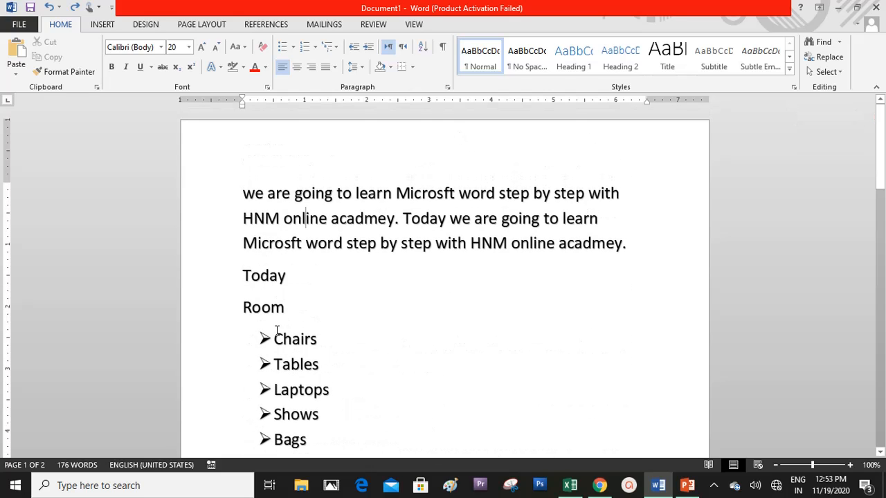